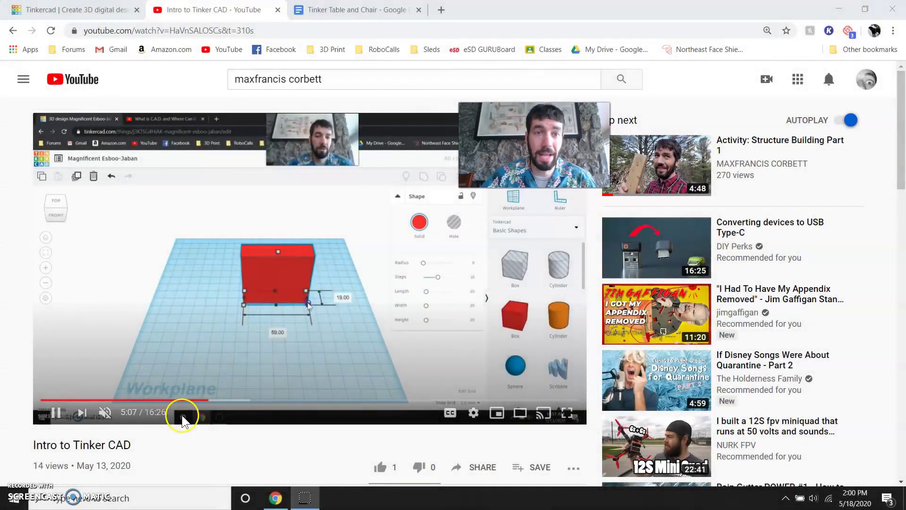
# Pull the 'Intro to Tinker CAD' video tab out into its own window
pyautogui.click(93, 13)
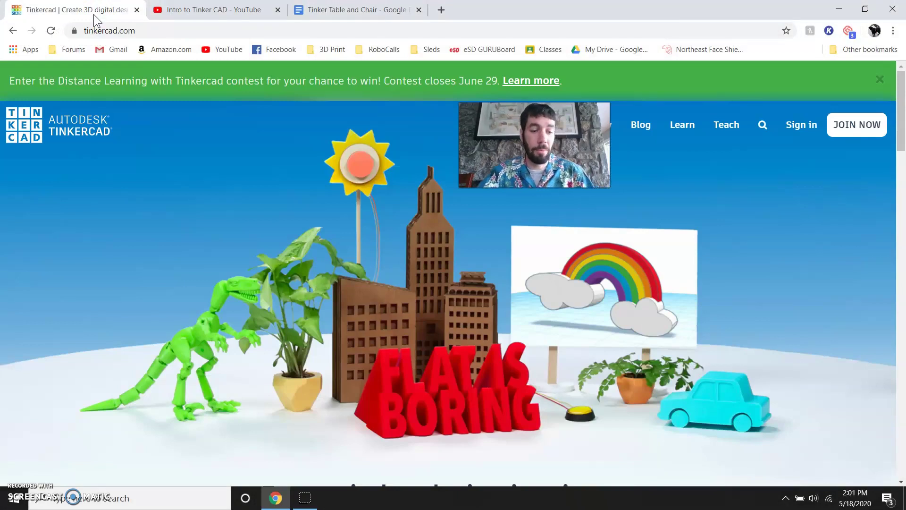
pyautogui.hotkey('ctrl', '2')
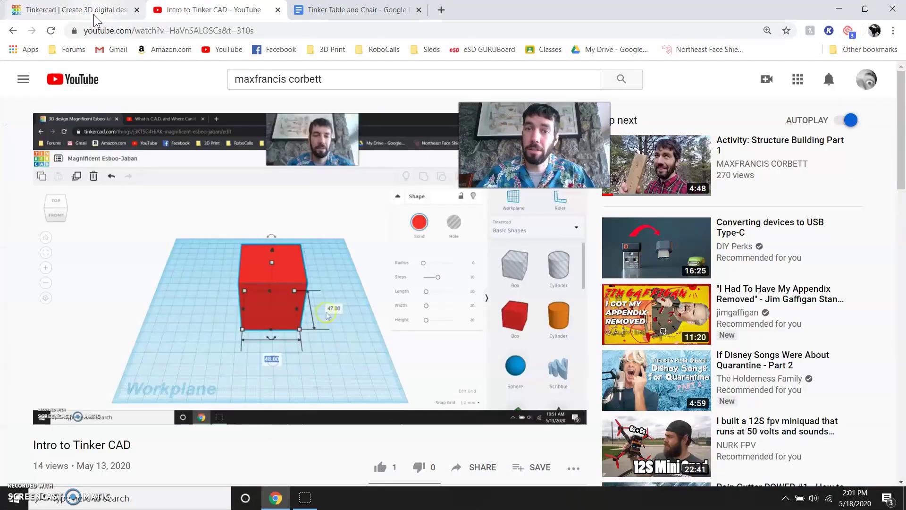
pyautogui.hotkey('ctrl', '1')
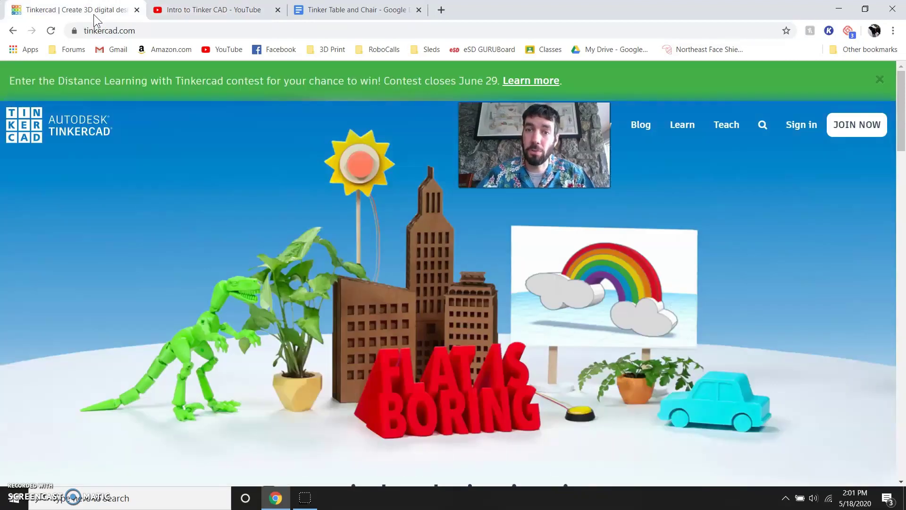
pyautogui.hotkey('ctrl', '2')
pyautogui.hotkey('ctrl', '1')
pyautogui.hotkey('ctrl', '2')
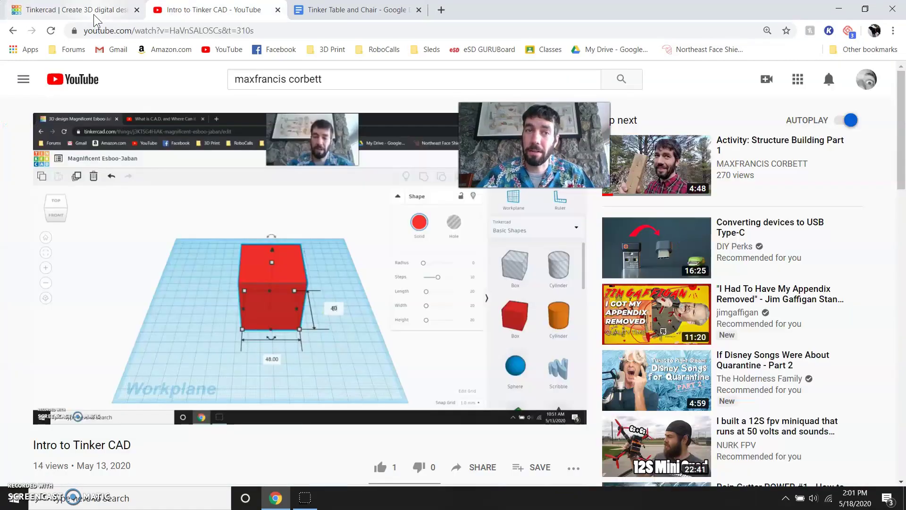
pyautogui.click(200, 17)
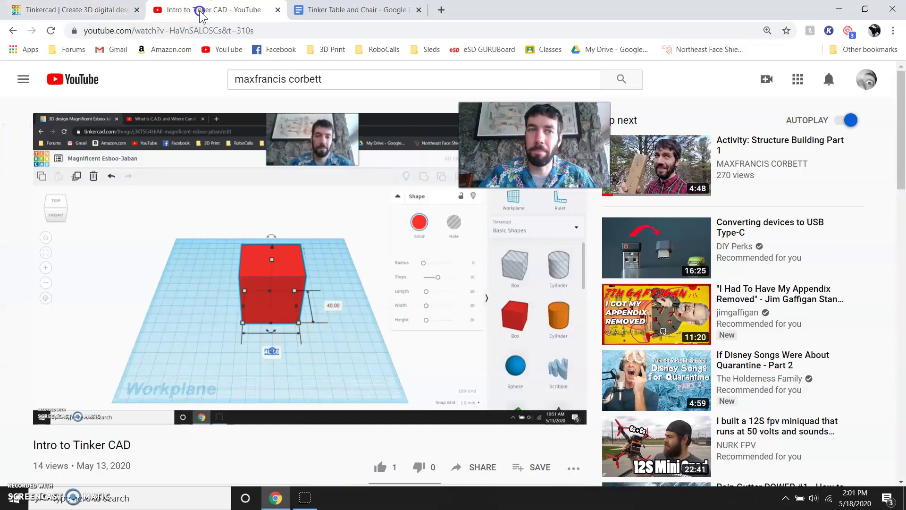
pyautogui.moveTo(200, 11); pyautogui.dragTo(1, 108)
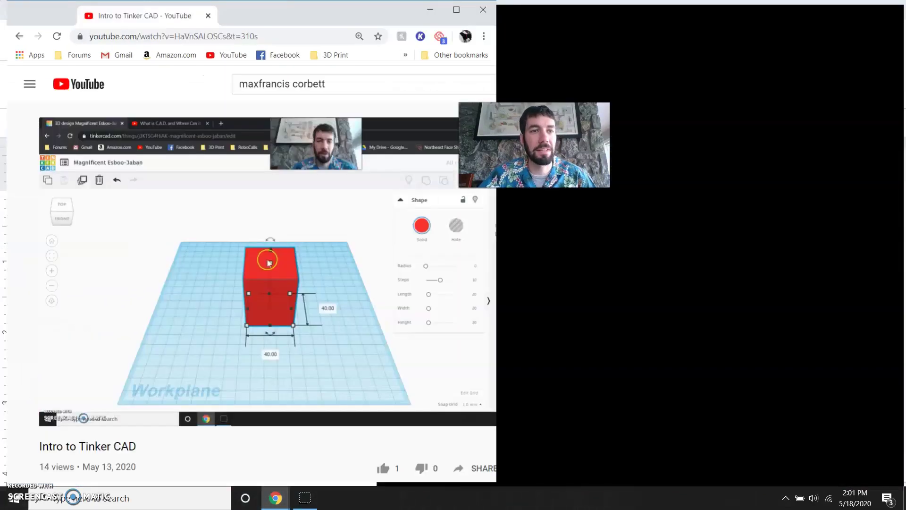
# Snap the video beside Google Docs, show Tinkercad on the right, and pause at 5:55
pyautogui.click(675, 223)
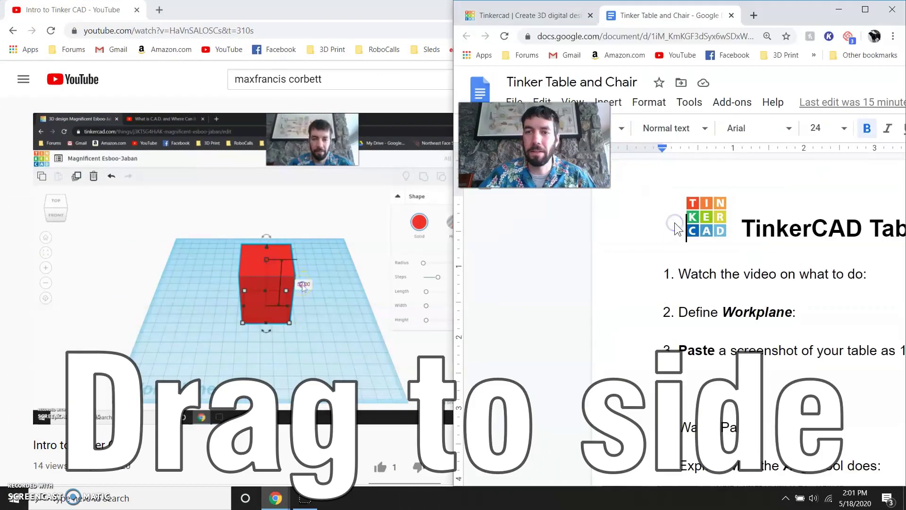
pyautogui.click(531, 16)
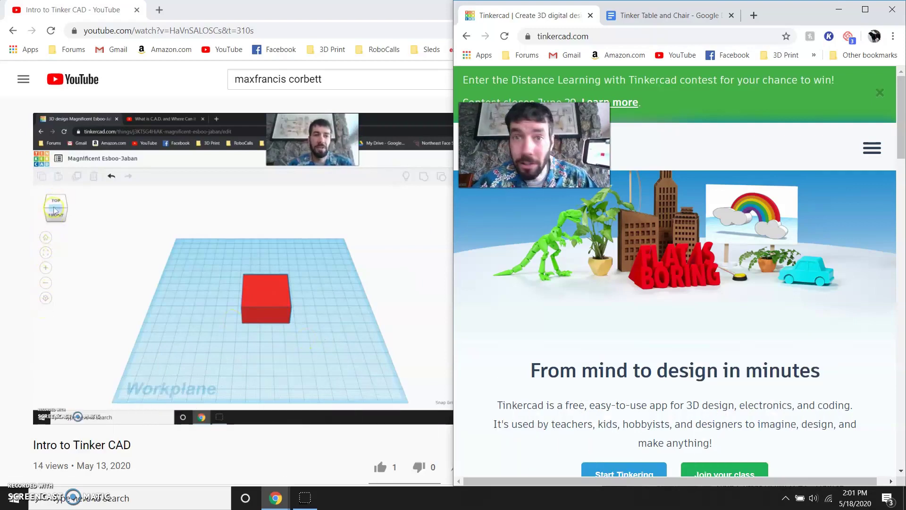
pyautogui.moveTo(260, 349)
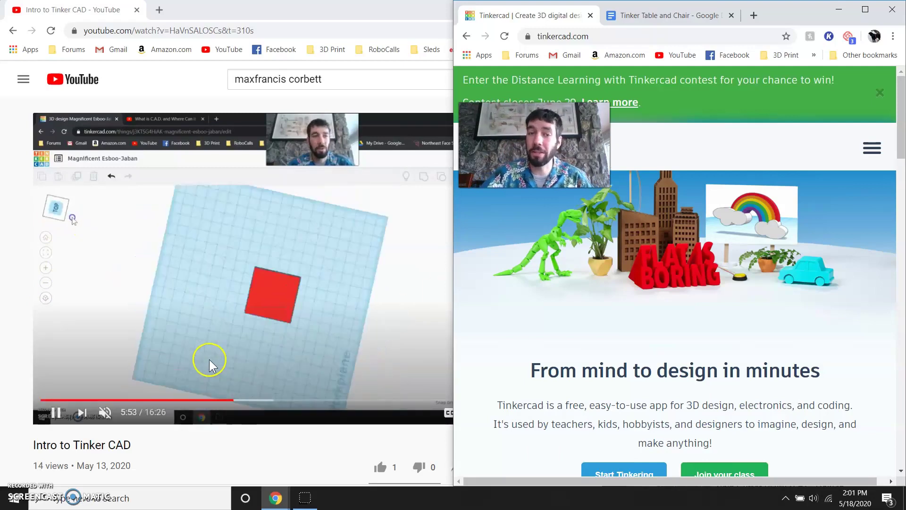
pyautogui.click(59, 414)
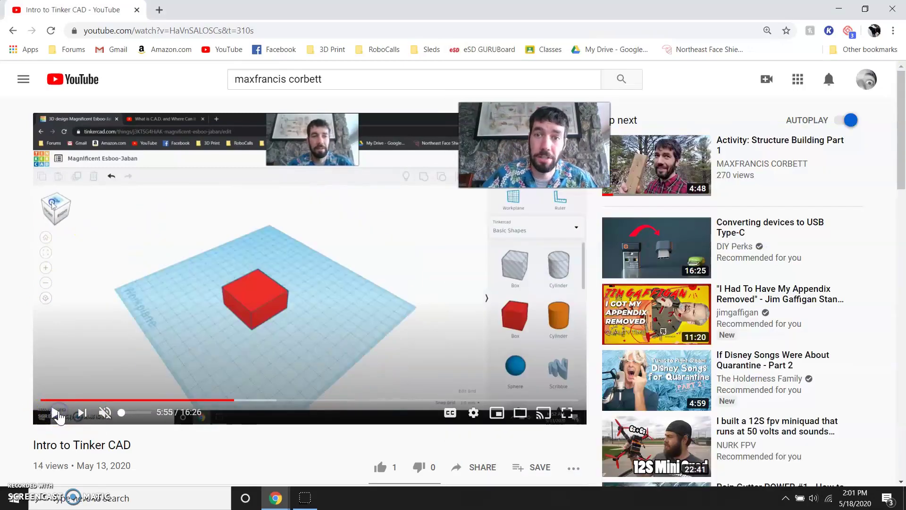
# Bring Tinkercad to the front and close the tutorial video window
pyautogui.hotkey('alt', 'Tab')
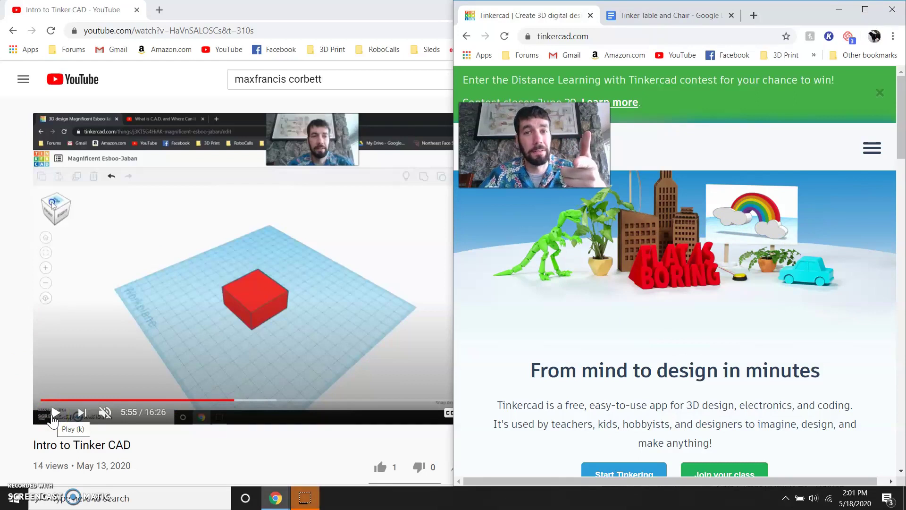
pyautogui.click(892, 10)
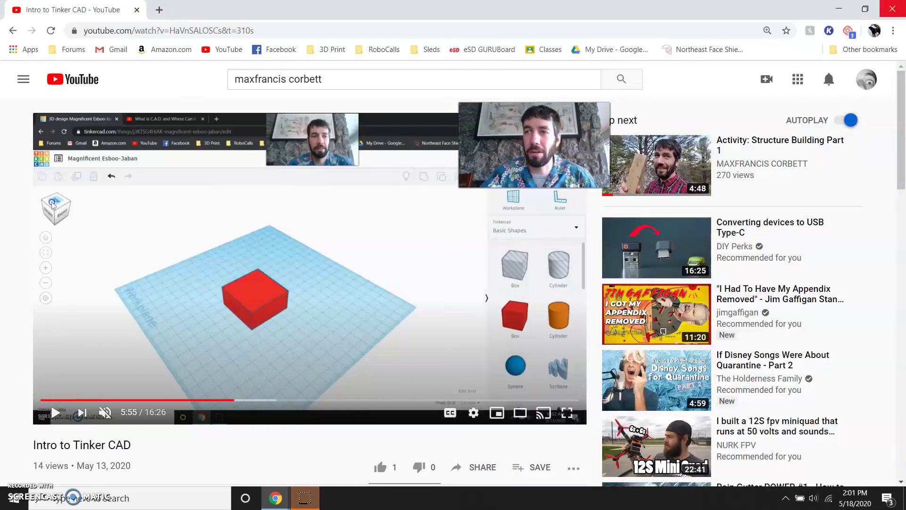
pyautogui.click(892, 9)
# Maximize Tinkercad, sign in with Google, and create a new blank 3D design
pyautogui.click(865, 7)
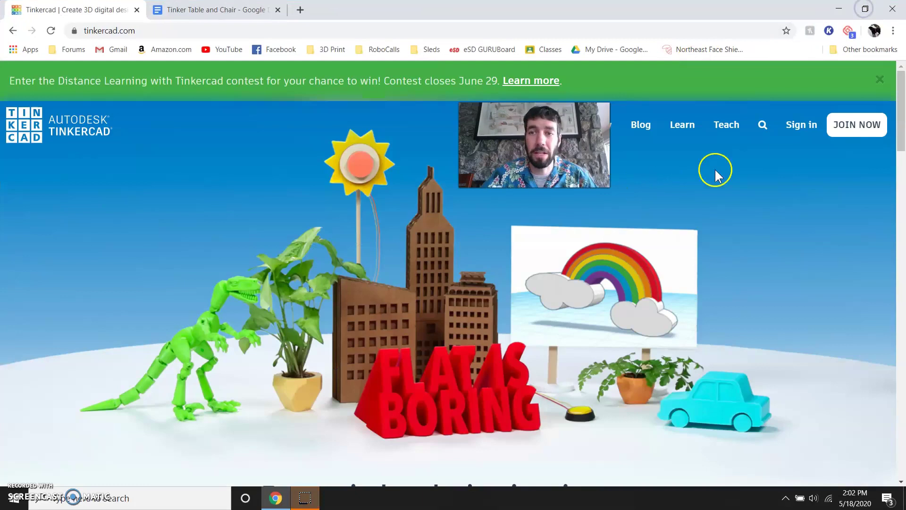
pyautogui.click(801, 126)
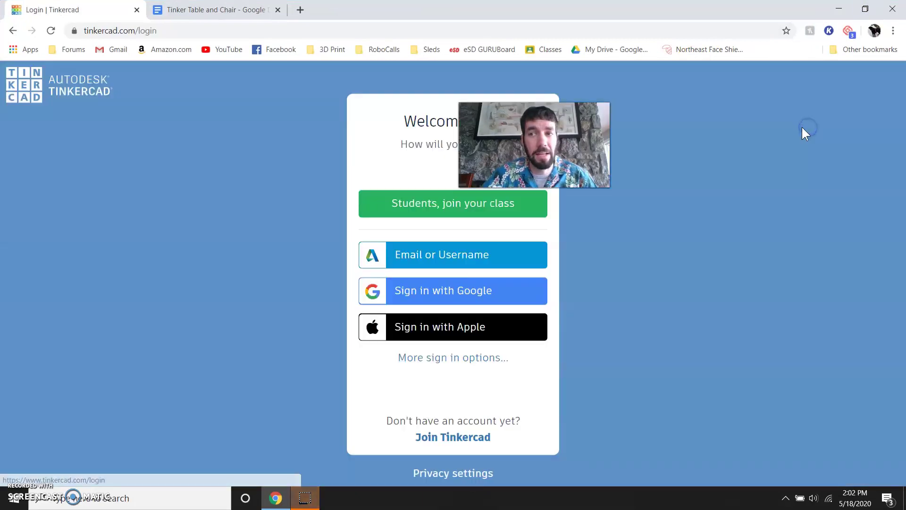
pyautogui.click(457, 293)
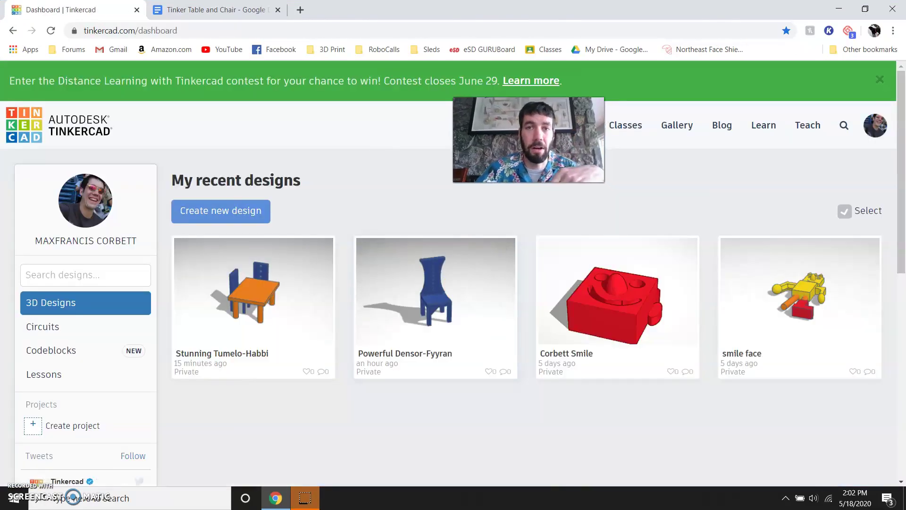
pyautogui.moveTo(619, 300)
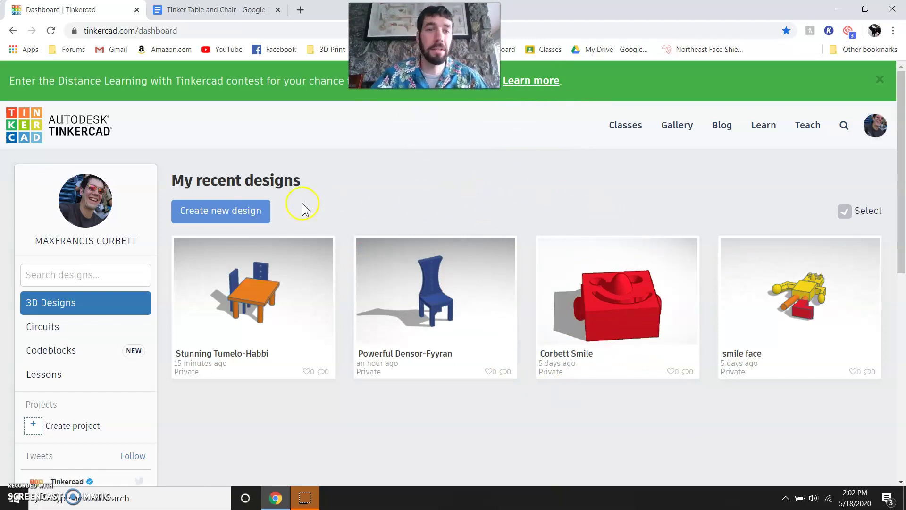
pyautogui.click(254, 210)
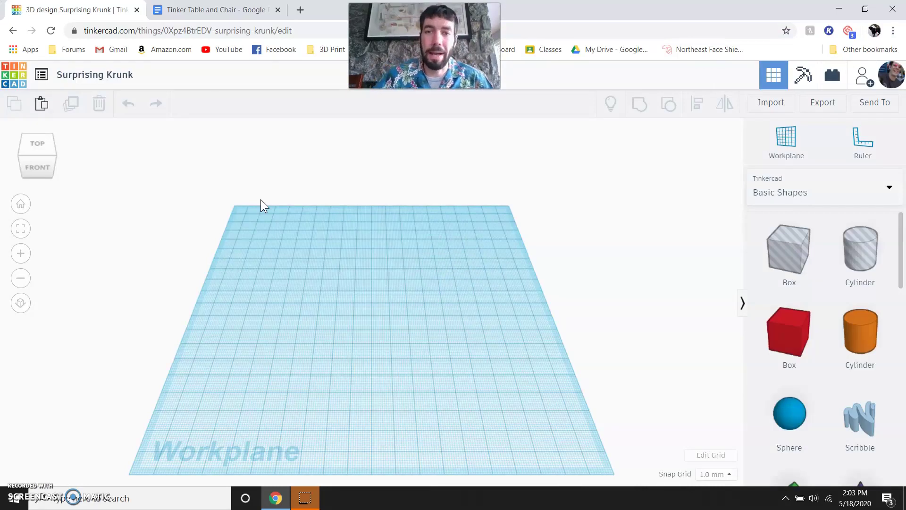
pyautogui.click(37, 143)
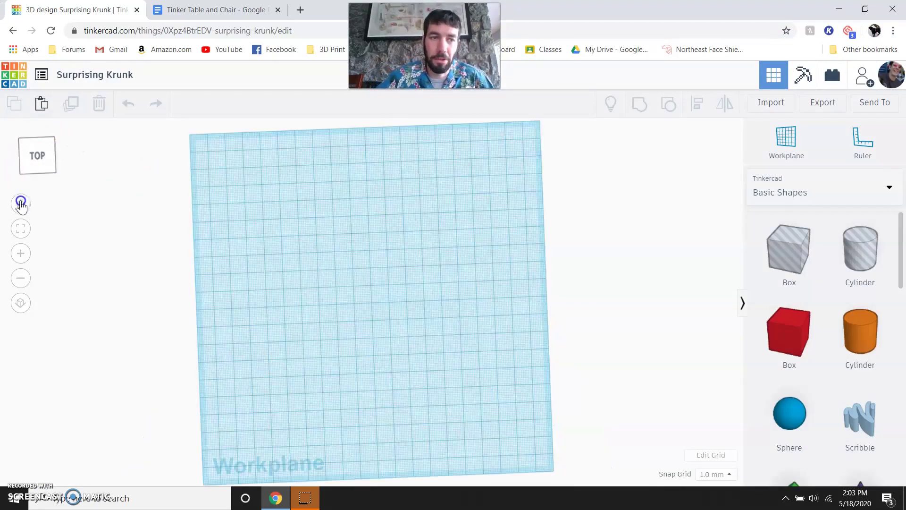
pyautogui.moveTo(37, 151); pyautogui.dragTo(42, 174)
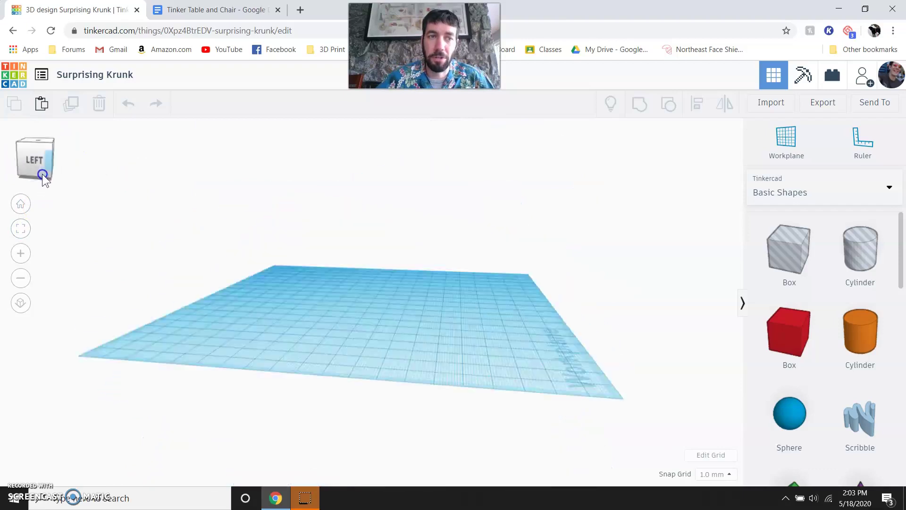
pyautogui.click(23, 204)
pyautogui.click(25, 204)
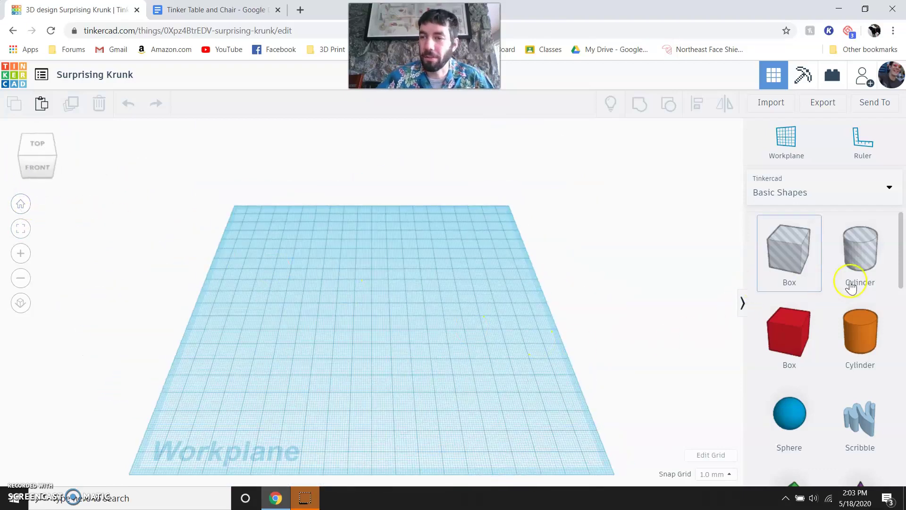
pyautogui.moveTo(750, 340); pyautogui.dragTo(401, 316)
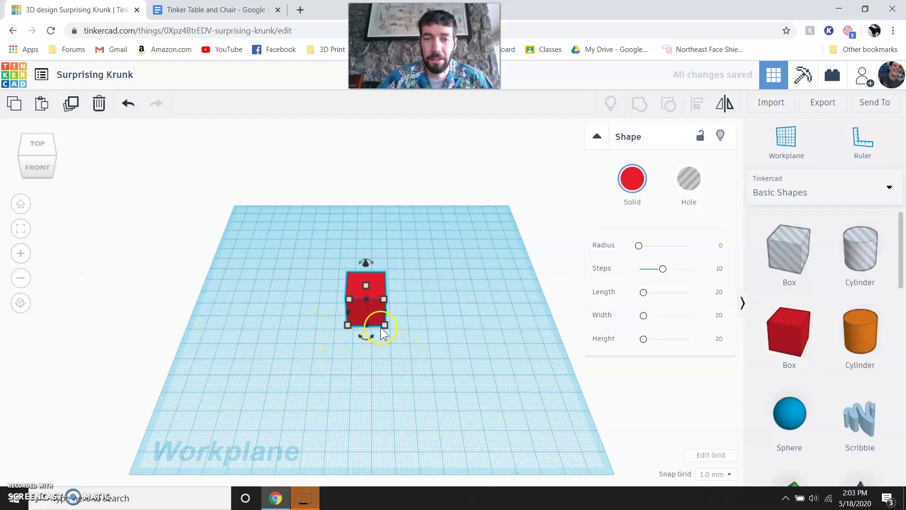
pyautogui.moveTo(385, 331); pyautogui.dragTo(458, 381)
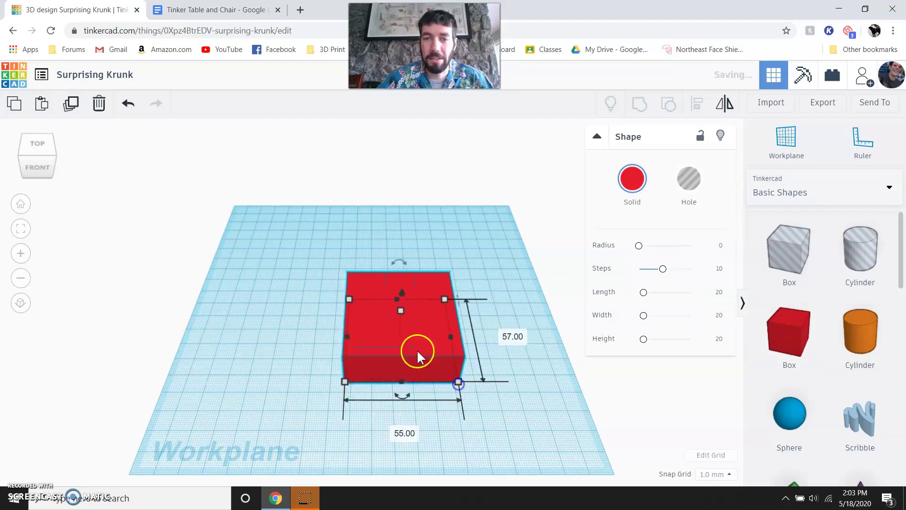
pyautogui.moveTo(399, 316); pyautogui.dragTo(398, 271)
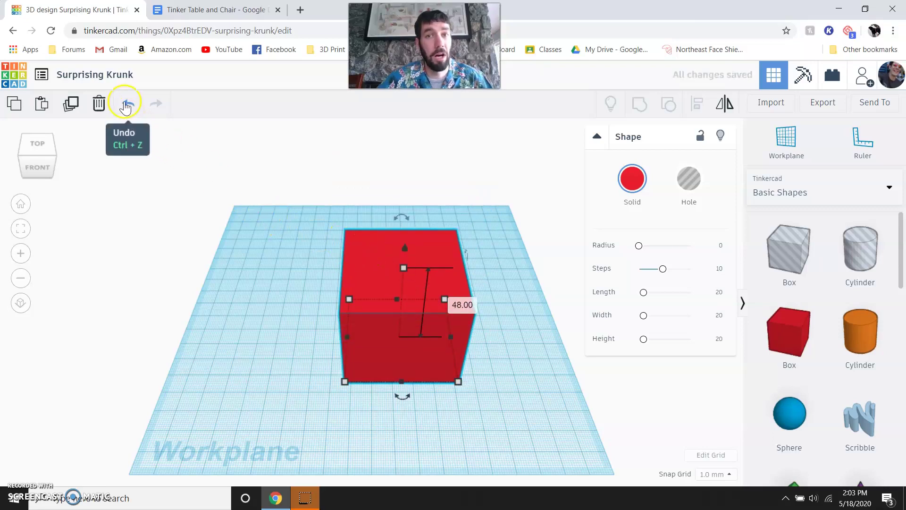
pyautogui.click(126, 104)
pyautogui.click(125, 104)
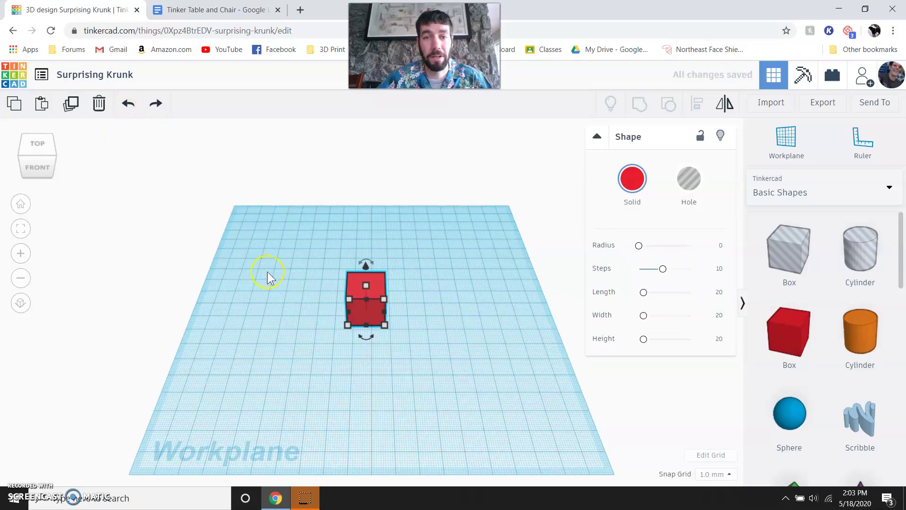
pyautogui.press('Delete')
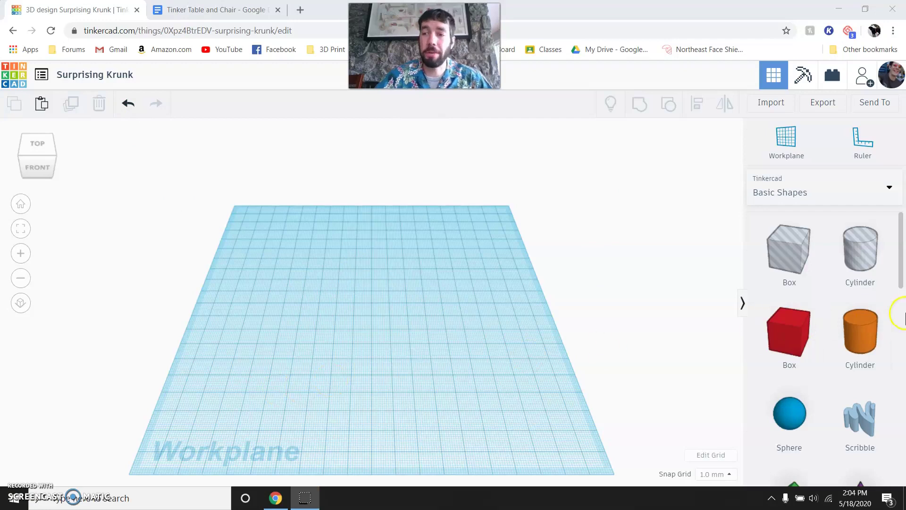
# Place a cylinder at the workplane centre, size it 8 across, and make it 34 tall
pyautogui.moveTo(866, 326); pyautogui.dragTo(410, 366)
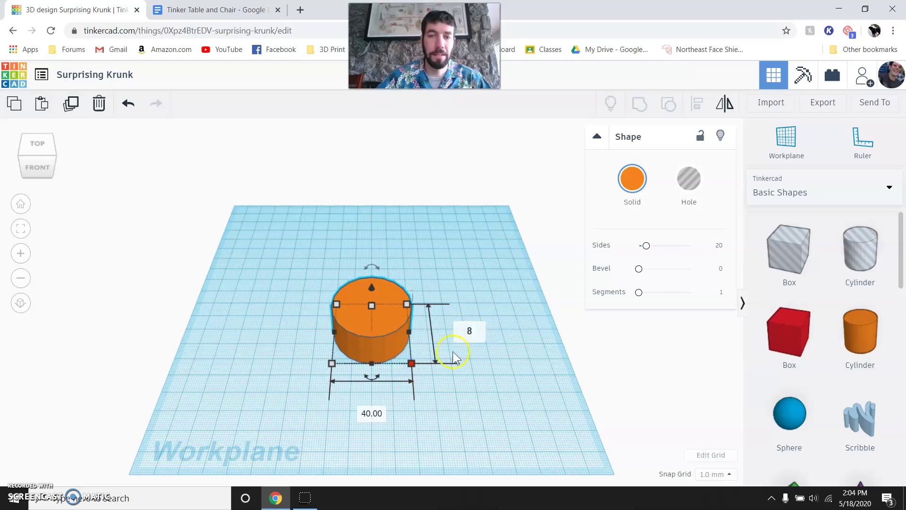
pyautogui.press('Tab')
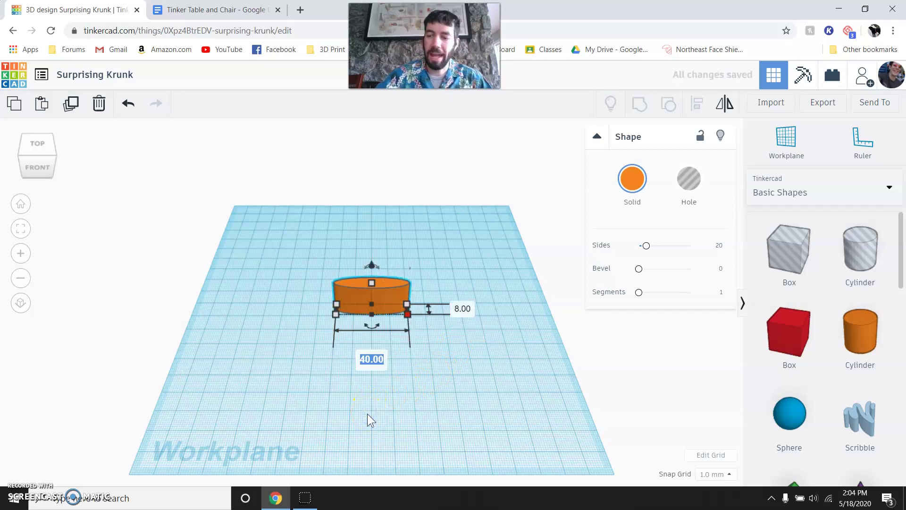
pyautogui.write('8')
pyautogui.press('Return')
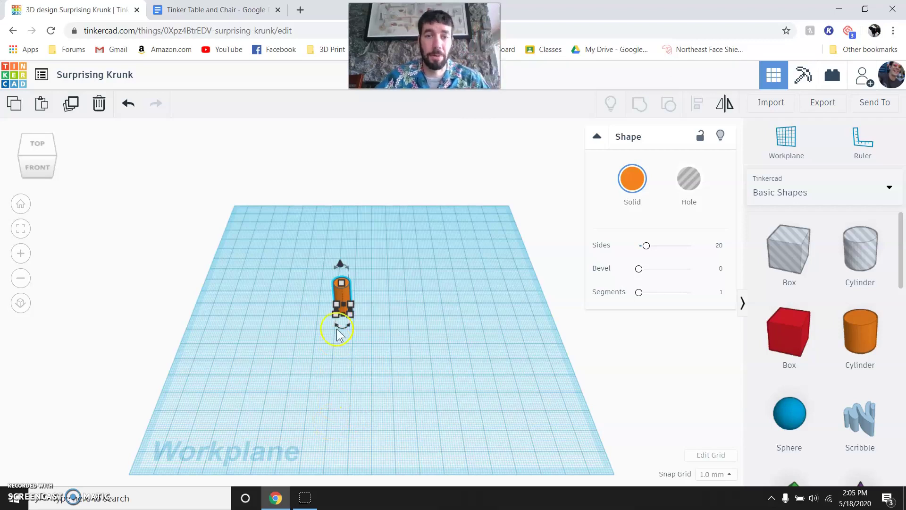
pyautogui.moveTo(345, 286); pyautogui.dragTo(335, 185)
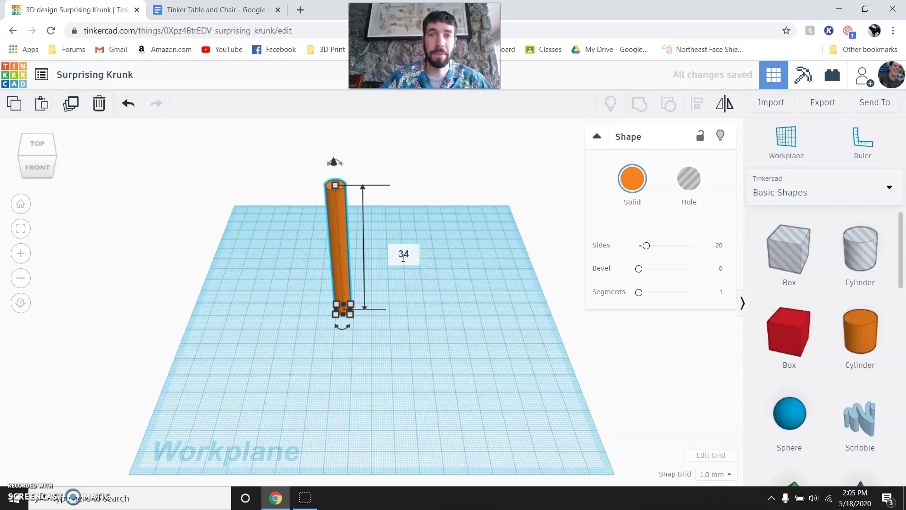
pyautogui.press('Return')
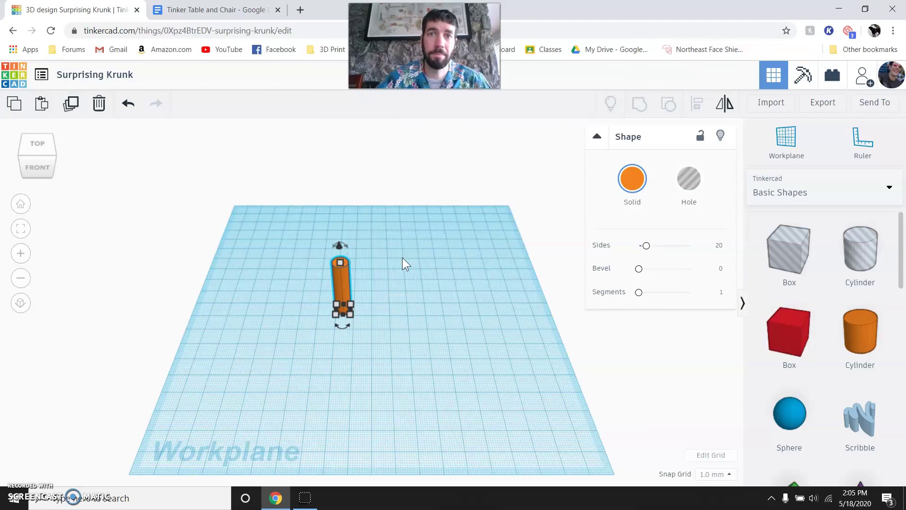
pyautogui.click(356, 339)
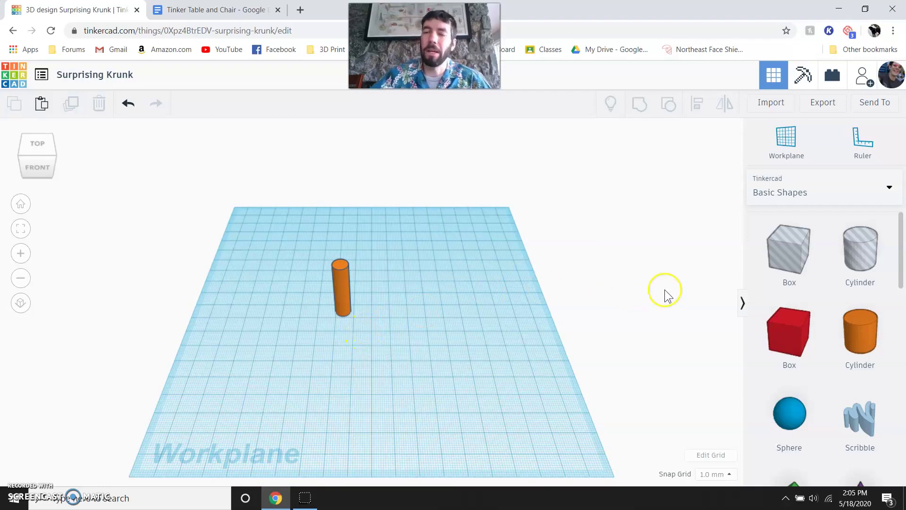
pyautogui.moveTo(781, 330); pyautogui.dragTo(552, 415)
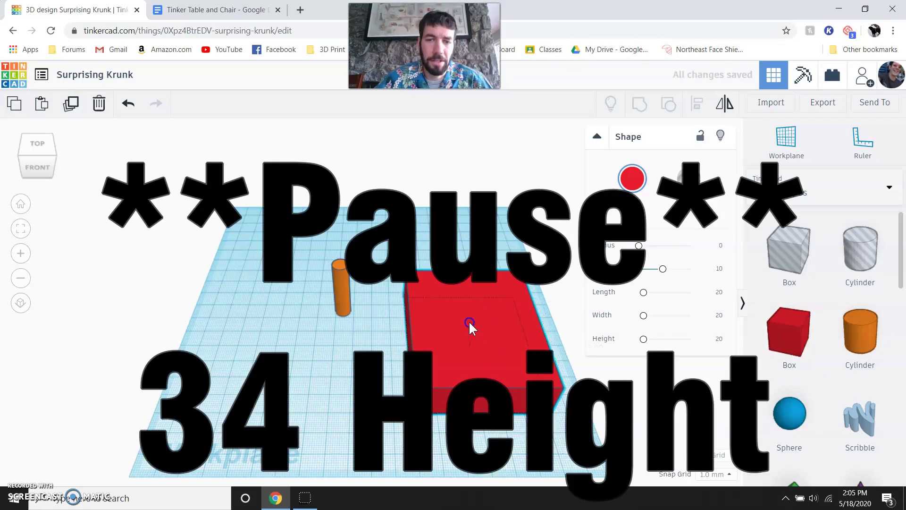
pyautogui.moveTo(469, 321); pyautogui.dragTo(429, 288)
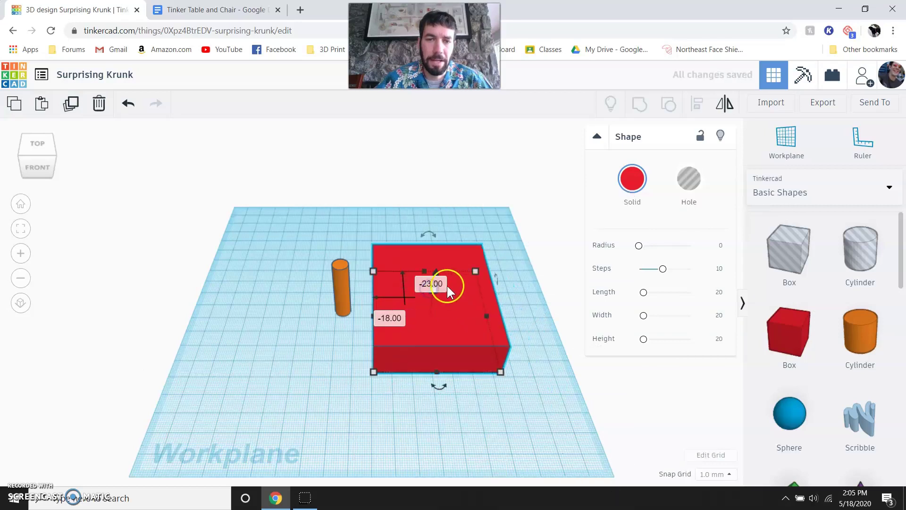
pyautogui.moveTo(432, 302)
pyautogui.mouseDown(button='right')
pyautogui.moveTo(355, 317)
pyautogui.moveTo(424, 302)
pyautogui.mouseUp(button='right')
pyautogui.click(423, 302)
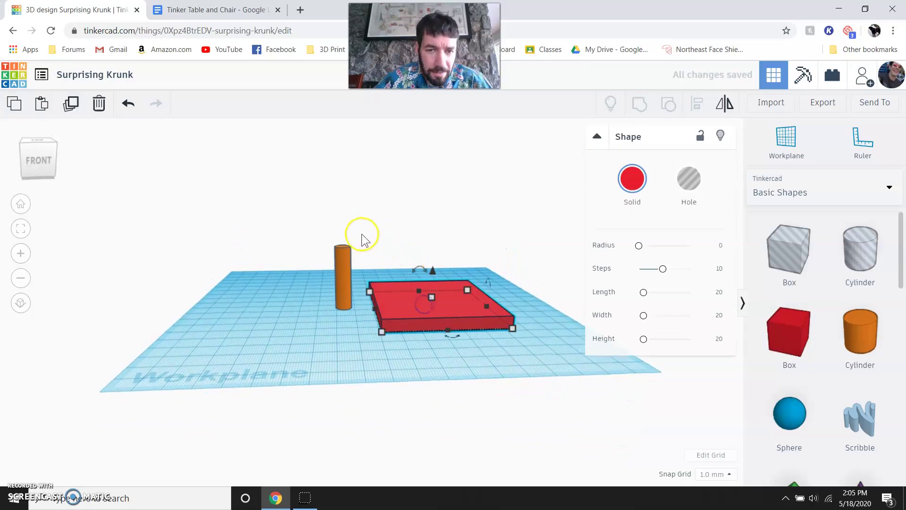
pyautogui.moveTo(432, 271); pyautogui.dragTo(434, 208)
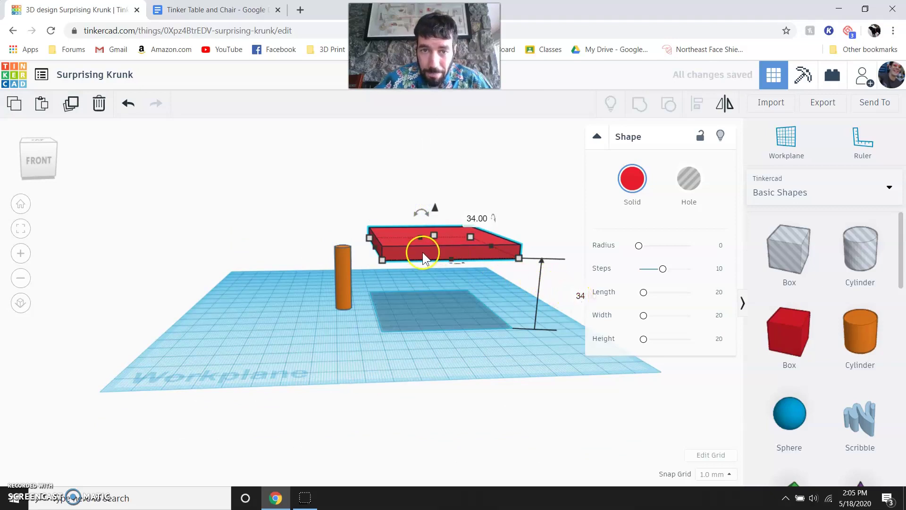
pyautogui.moveTo(421, 249); pyautogui.dragTo(364, 243)
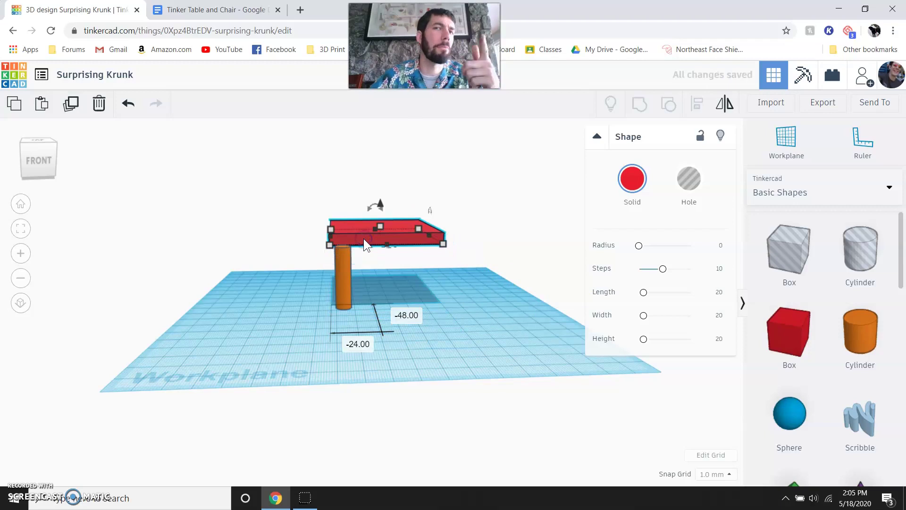
pyautogui.press('Delete')
pyautogui.click(326, 361)
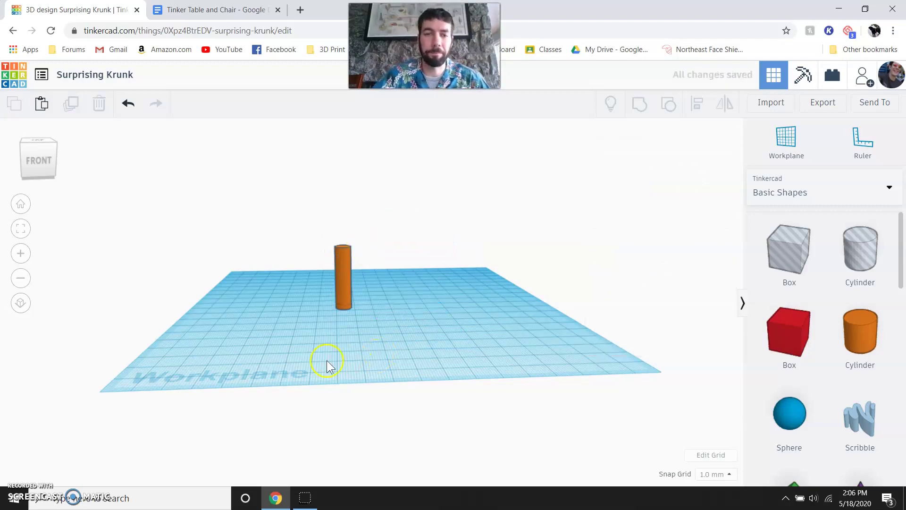
# Set a new workplane on the top face of the cylinder
pyautogui.moveTo(312, 351); pyautogui.dragTo(307, 380, button='right')
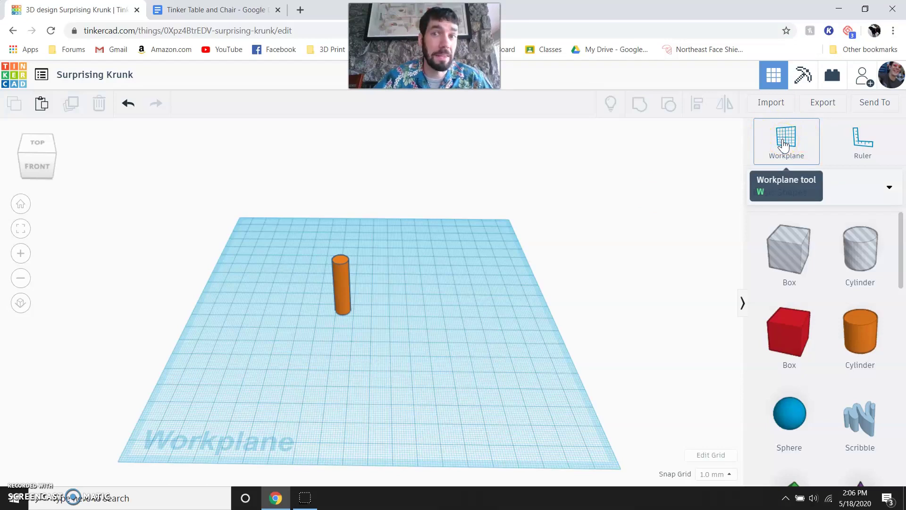
pyautogui.click(783, 144)
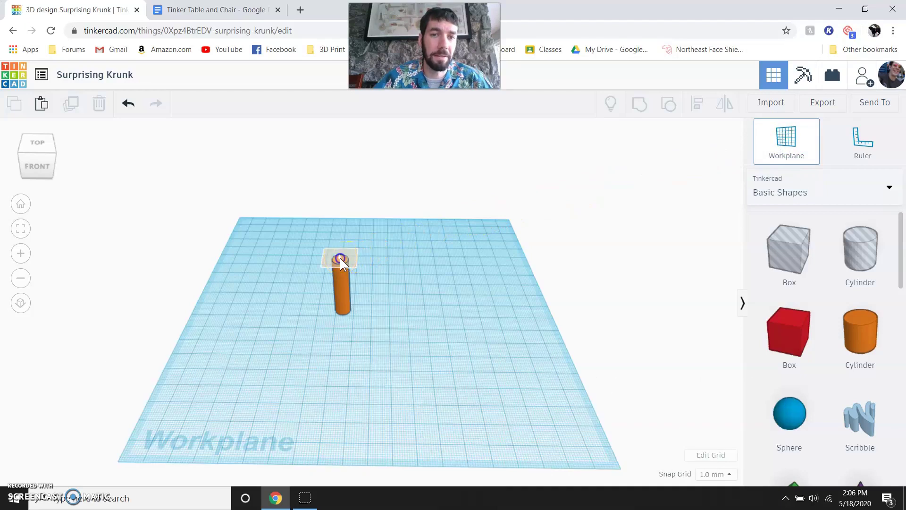
pyautogui.click(340, 259)
# Drop a red 20 × 20 × 20 box onto the raised workplane
pyautogui.moveTo(367, 342); pyautogui.dragTo(437, 325, button='right')
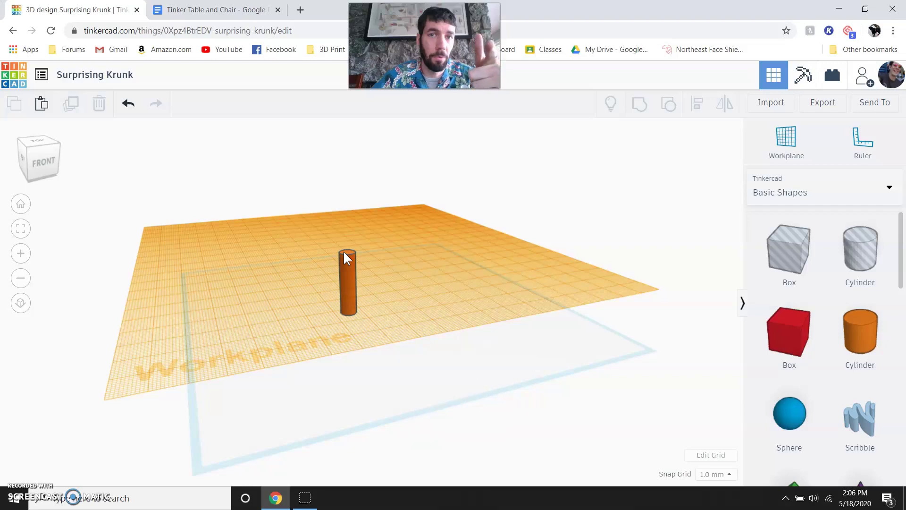
pyautogui.click(470, 281)
pyautogui.moveTo(469, 279); pyautogui.dragTo(697, 304, button='right')
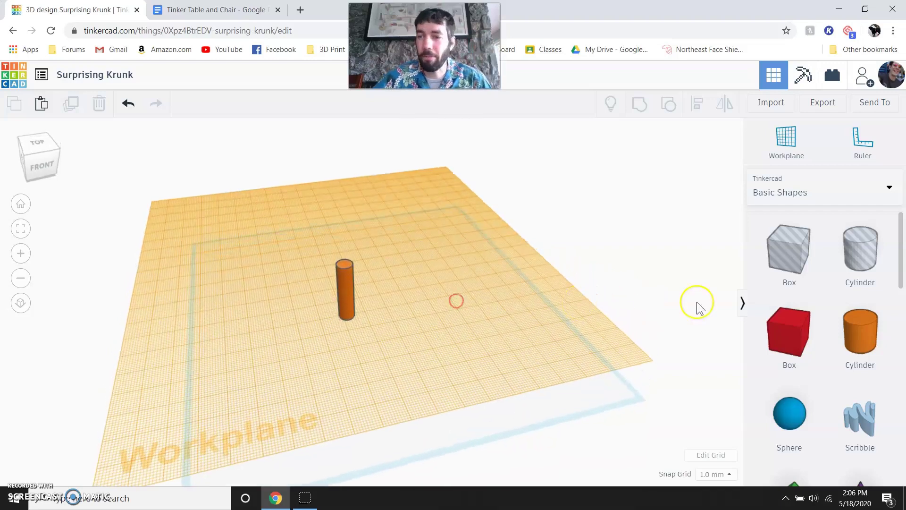
pyautogui.moveTo(667, 316); pyautogui.dragTo(430, 305)
pyautogui.moveTo(423, 367); pyautogui.dragTo(364, 375, button='right')
# Resize the red box to length 60, width 80 and height 5
pyautogui.click(405, 322)
pyautogui.moveTo(404, 323); pyautogui.dragTo(387, 316, button='right')
pyautogui.click(393, 312)
pyautogui.click(338, 346)
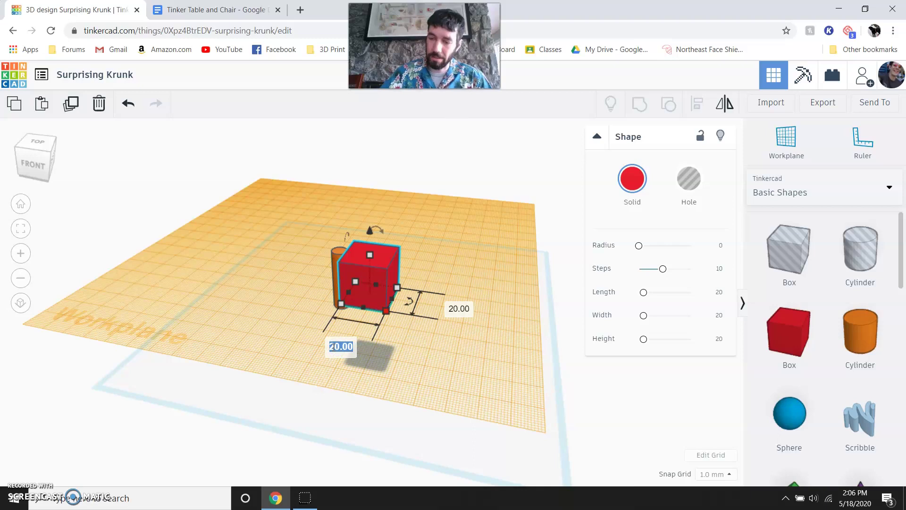
pyautogui.write('60')
pyautogui.click(478, 326)
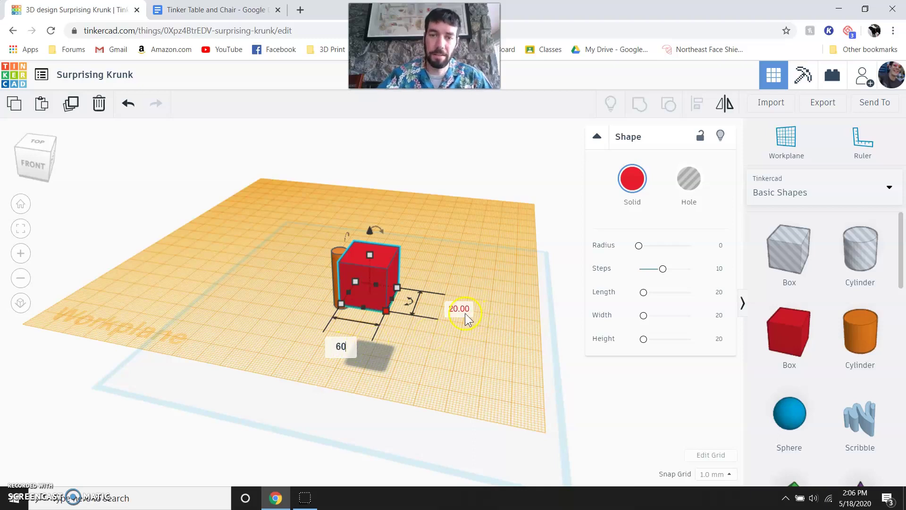
pyautogui.write('80')
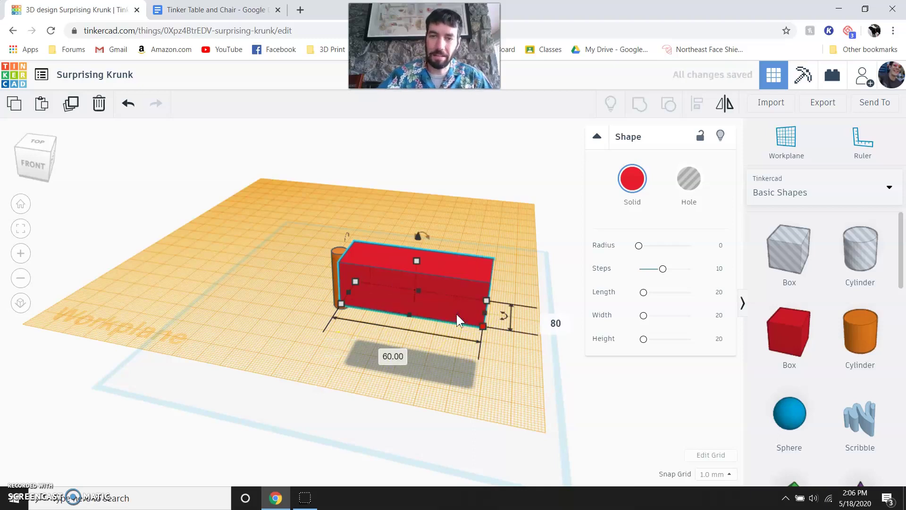
pyautogui.press('Return')
pyautogui.moveTo(394, 312); pyautogui.dragTo(397, 298)
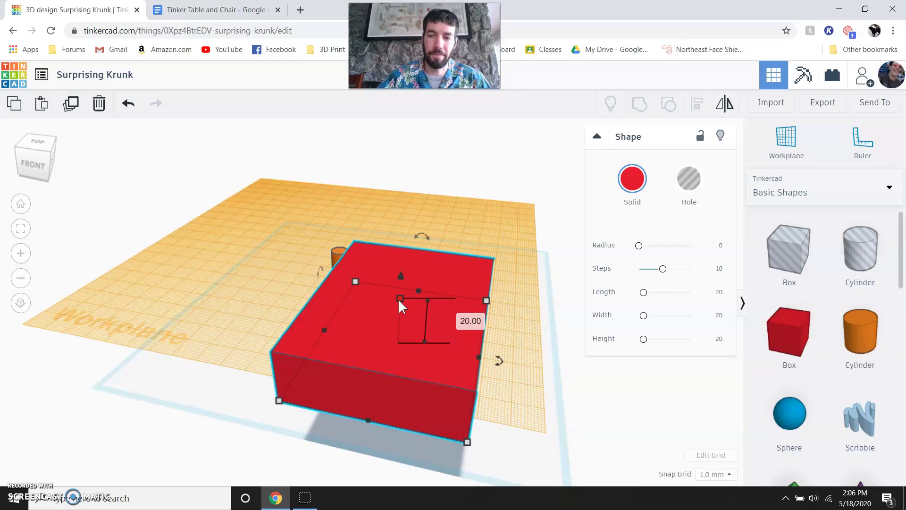
pyautogui.click(467, 320)
pyautogui.write('5')
pyautogui.press('Return')
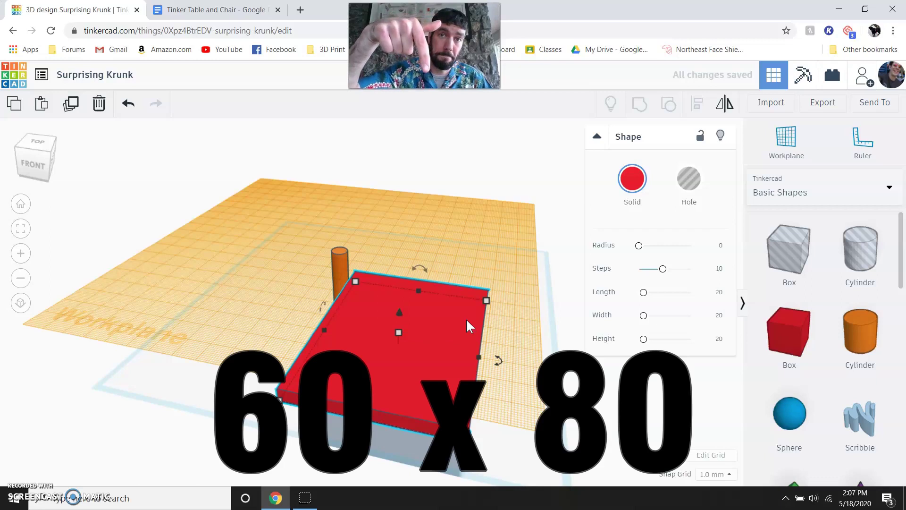
# Move the cylinder leg under a tabletop corner, checking its position from the bottom view
pyautogui.click(346, 250)
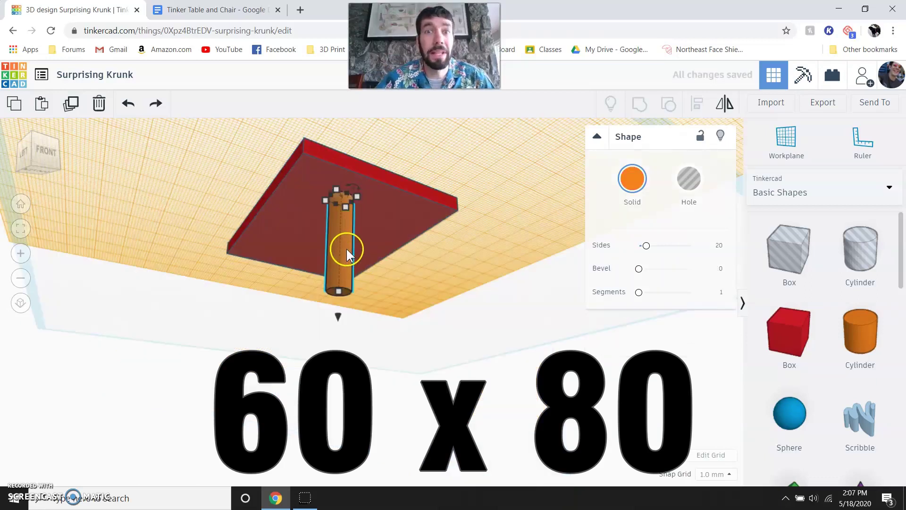
pyautogui.click(444, 288)
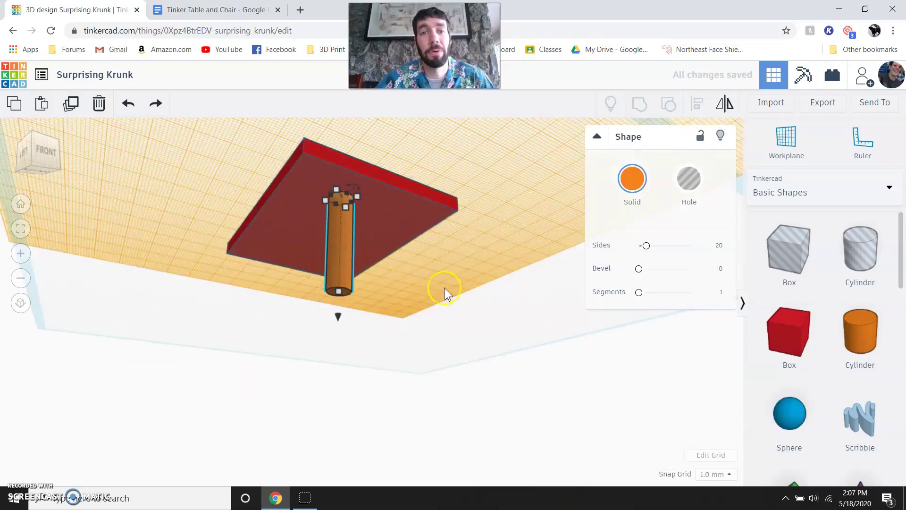
pyautogui.moveTo(347, 245); pyautogui.dragTo(322, 225)
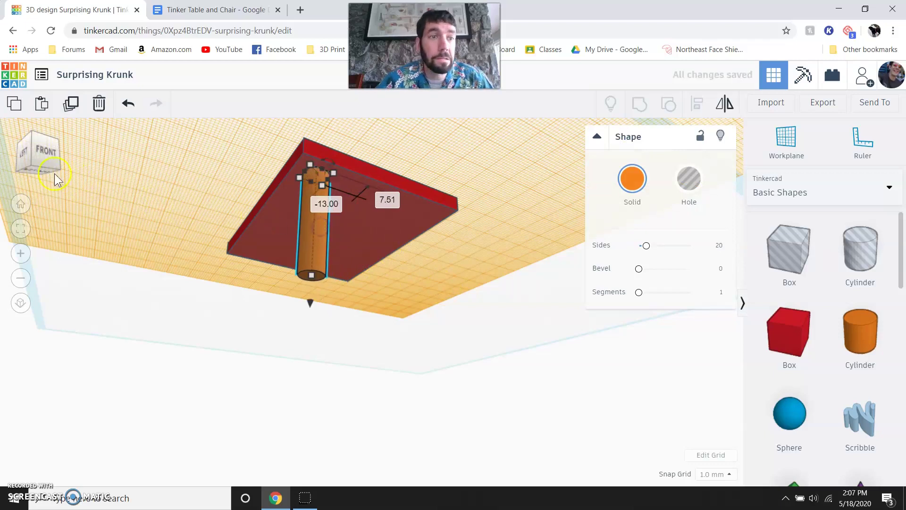
pyautogui.click(38, 171)
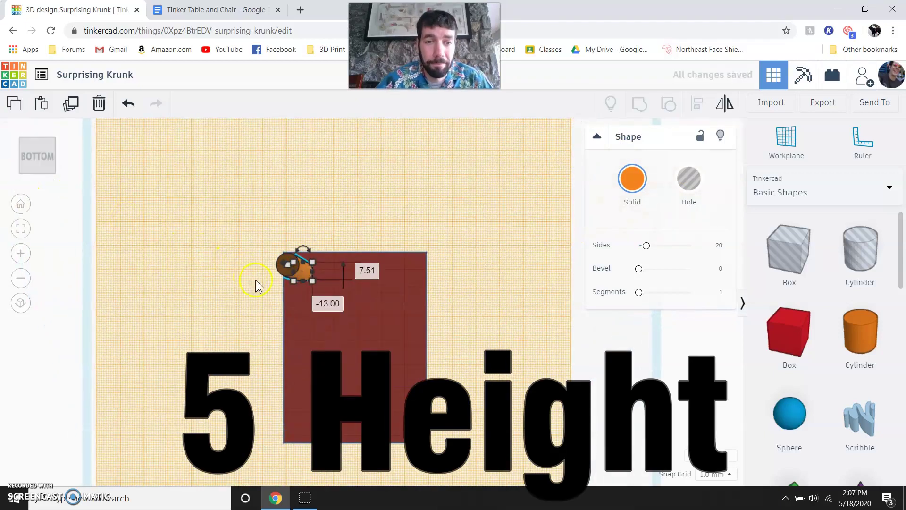
pyautogui.rightClick(376, 314)
pyautogui.click(289, 259)
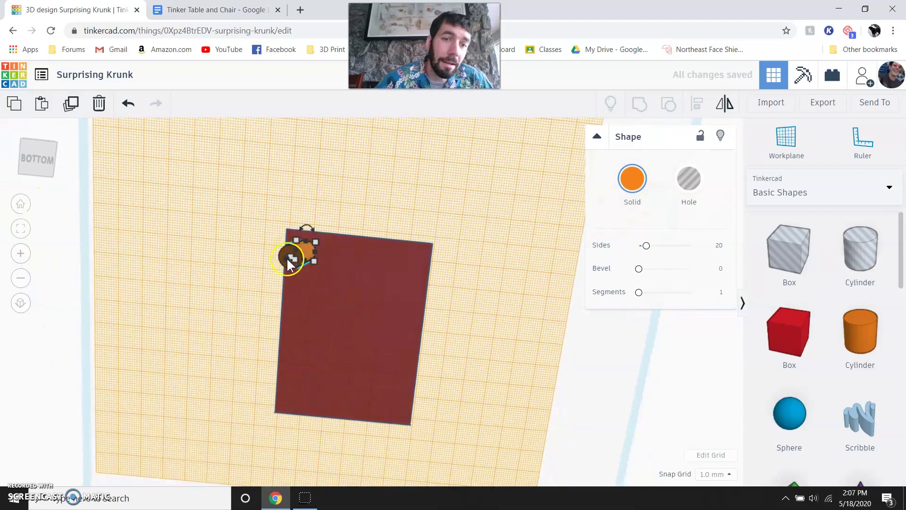
pyautogui.moveTo(356, 316); pyautogui.dragTo(416, 382, button='right')
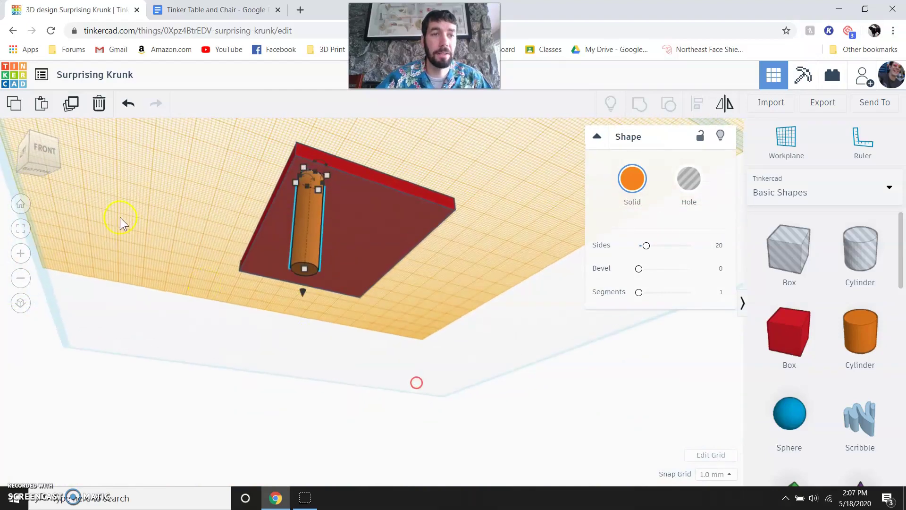
pyautogui.click(29, 148)
pyautogui.click(30, 156)
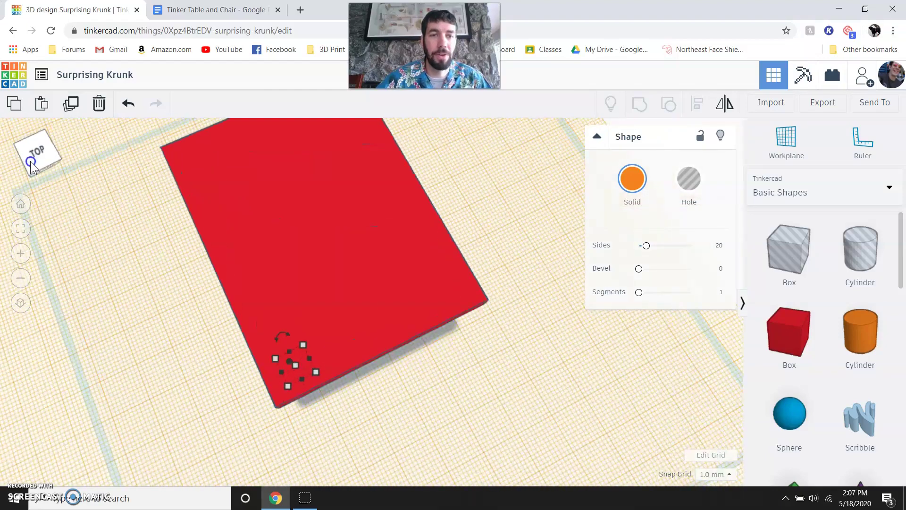
pyautogui.click(30, 155)
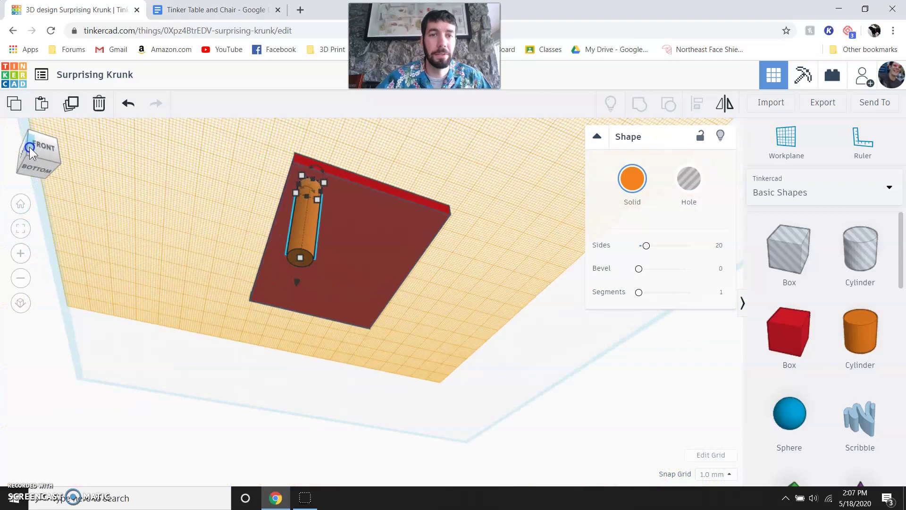
pyautogui.click(146, 240)
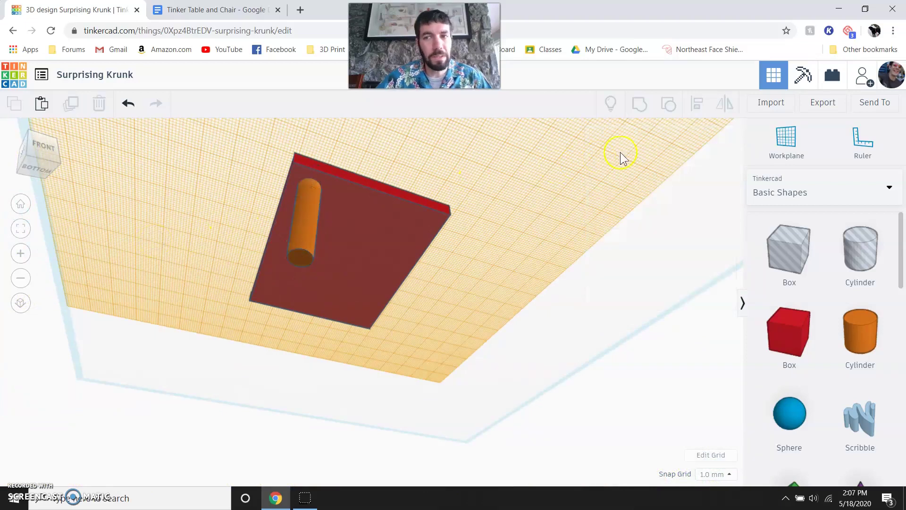
# Place the Ruler at the red tabletop's corner beside the orange leg
pyautogui.click(859, 149)
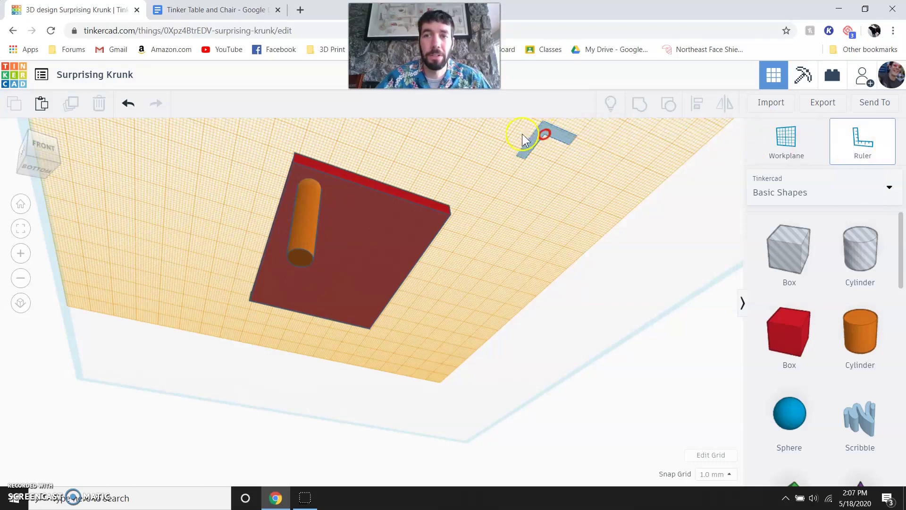
pyautogui.scroll(4, 273, 165)
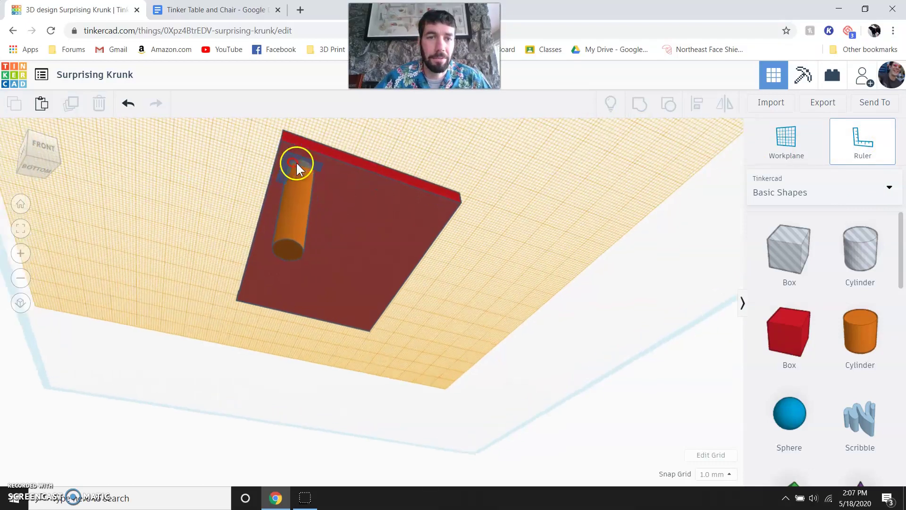
pyautogui.moveTo(285, 152); pyautogui.dragTo(352, 253, button='middle')
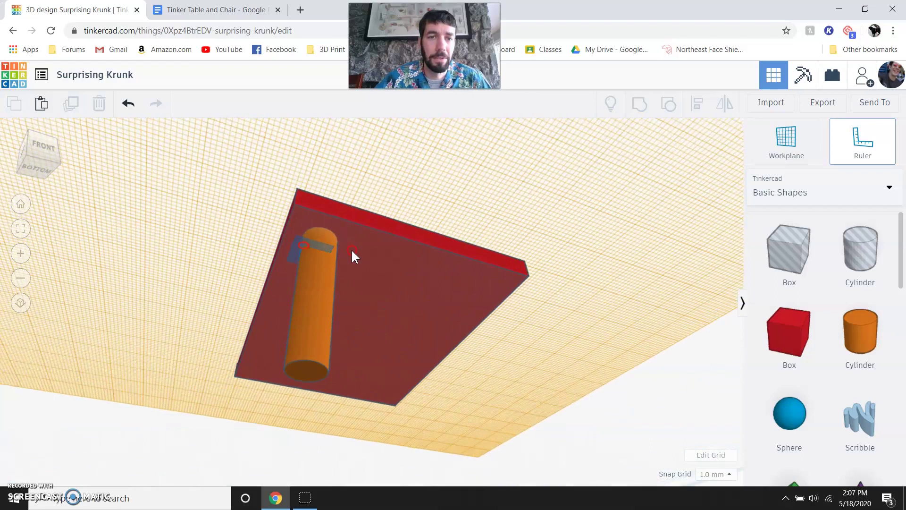
pyautogui.scroll(4, 299, 205)
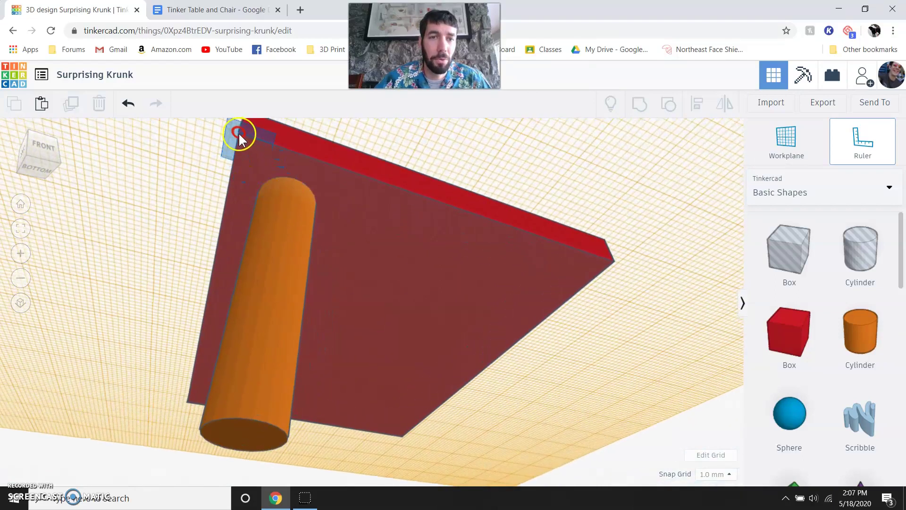
pyautogui.click(239, 129)
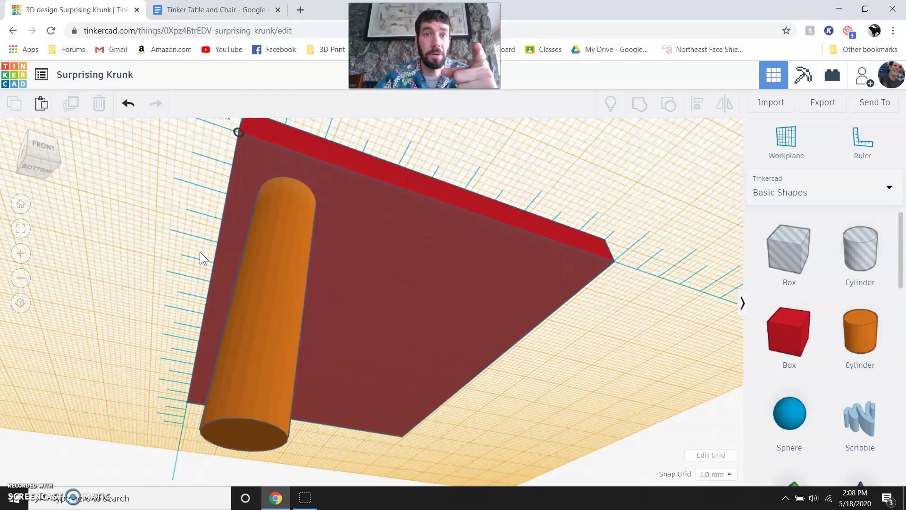
pyautogui.click(266, 247)
pyautogui.scroll(-3, 378, 233)
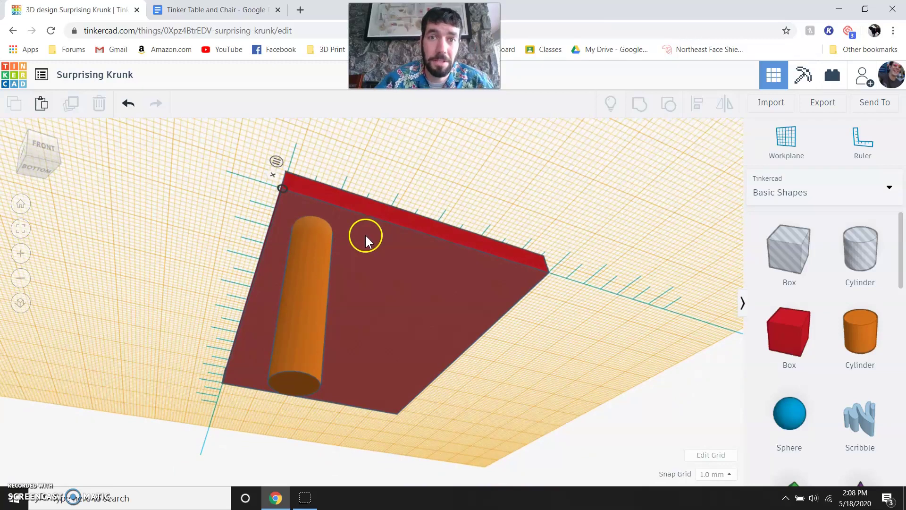
pyautogui.click(128, 108)
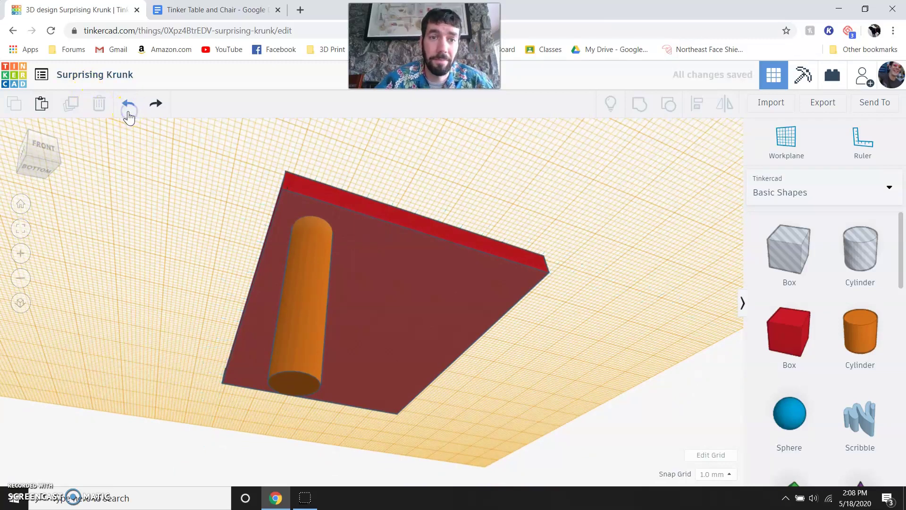
pyautogui.click(156, 103)
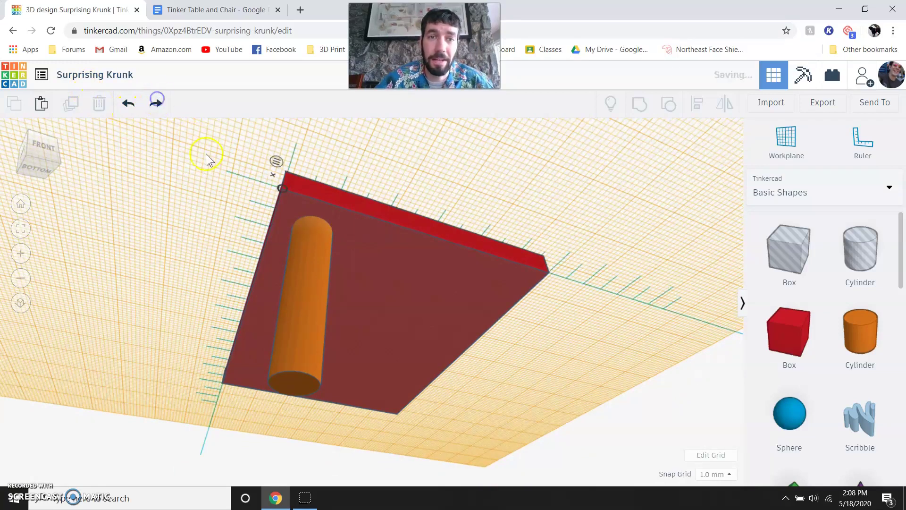
pyautogui.click(272, 175)
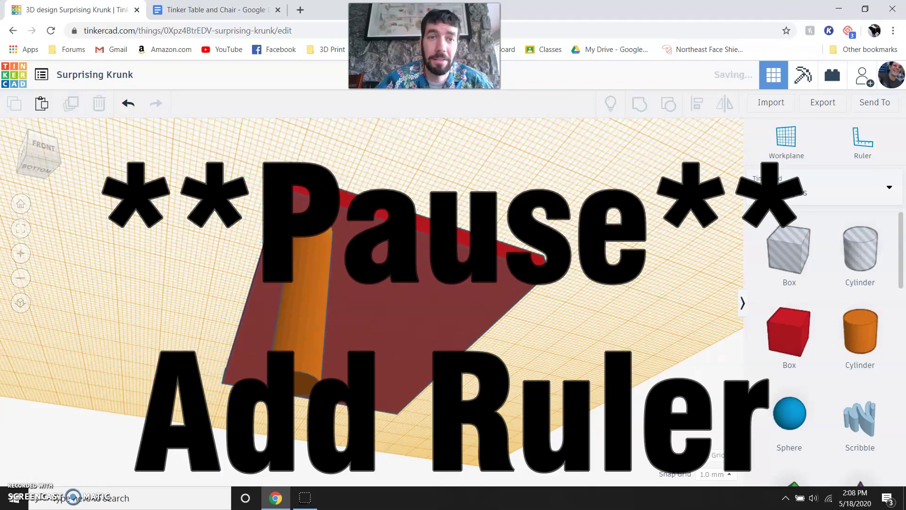
pyautogui.click(131, 104)
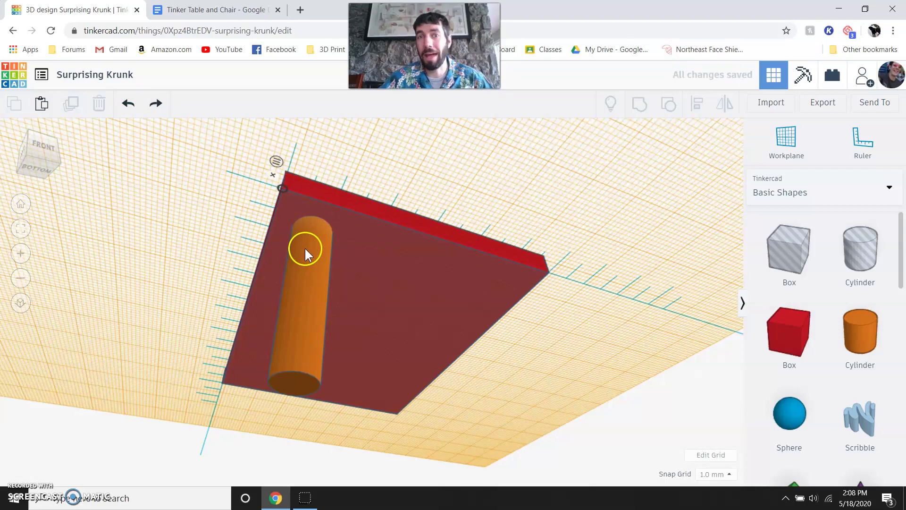
# Select the leg and set its ruler edge offsets to 10 and 15
pyautogui.click(307, 265)
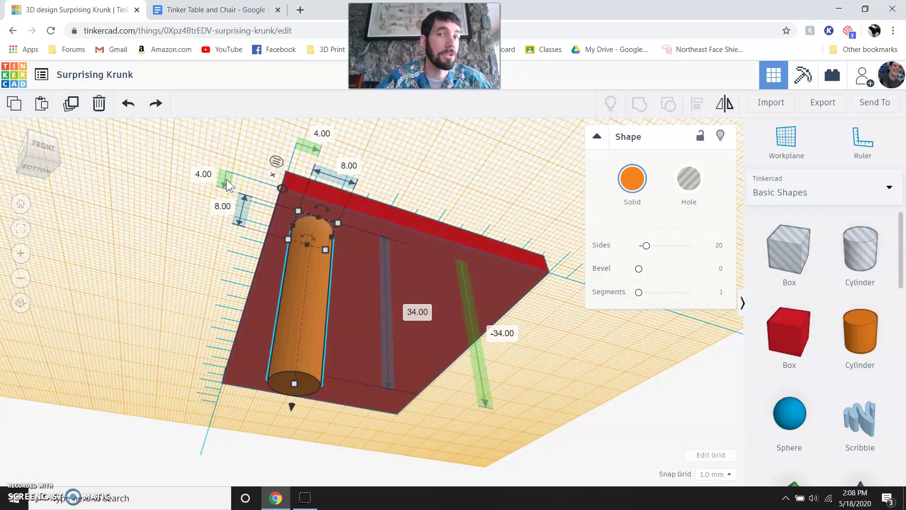
pyautogui.click(207, 176)
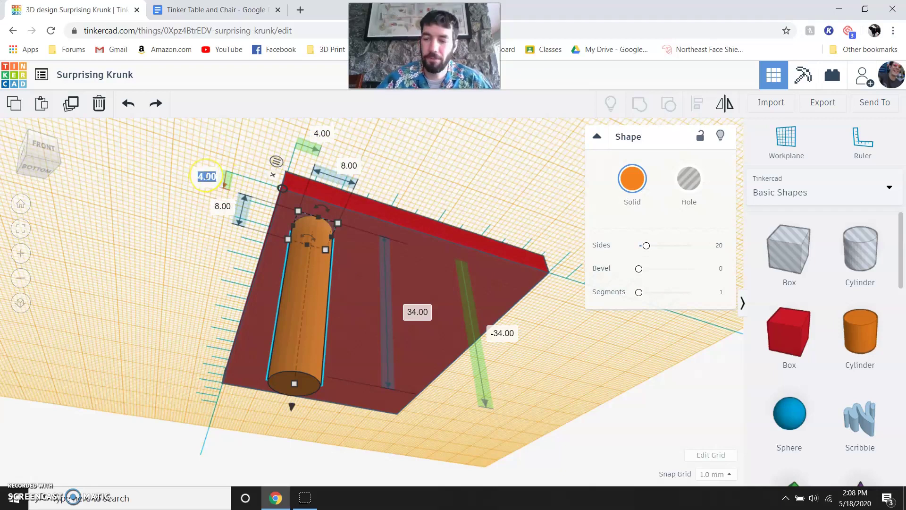
pyautogui.write('10')
pyautogui.press('Return')
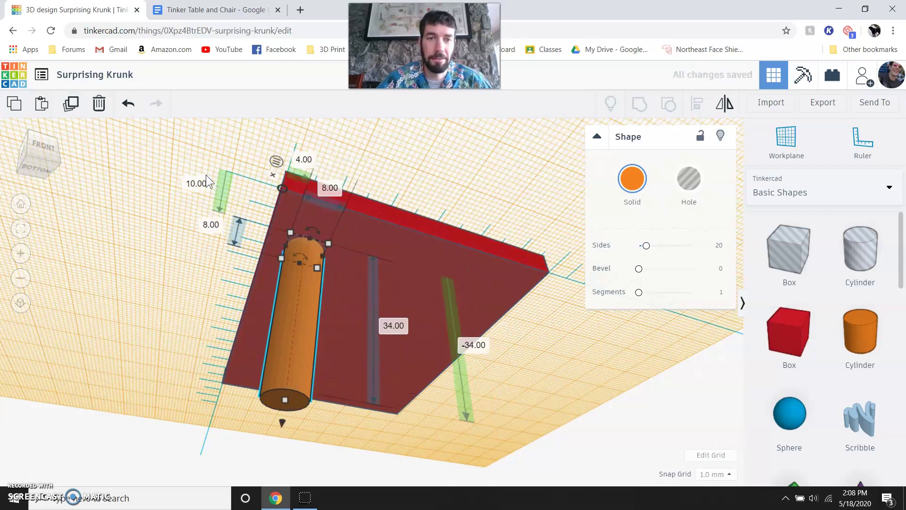
pyautogui.click(319, 154)
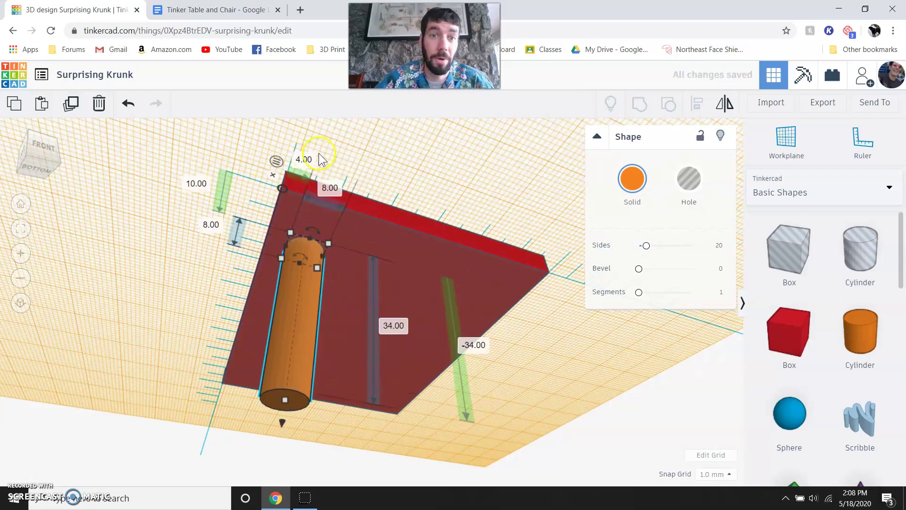
pyautogui.write('15')
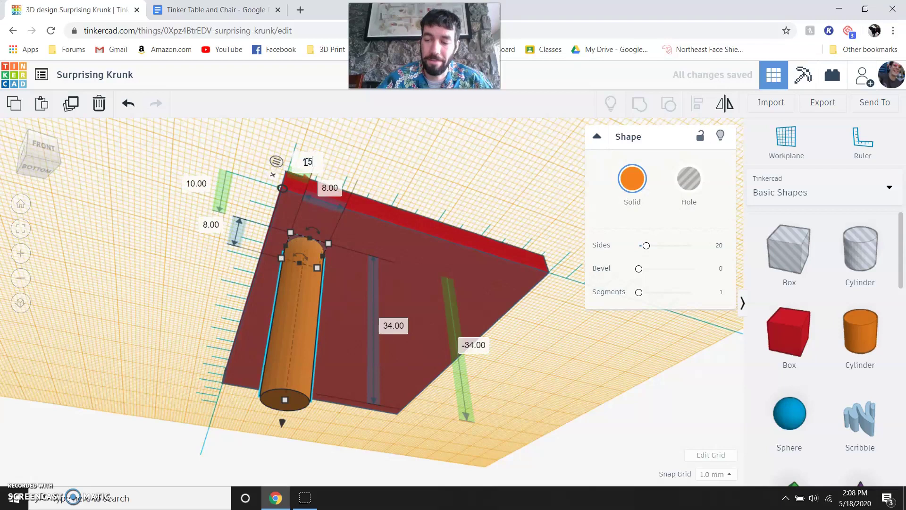
pyautogui.press('Return')
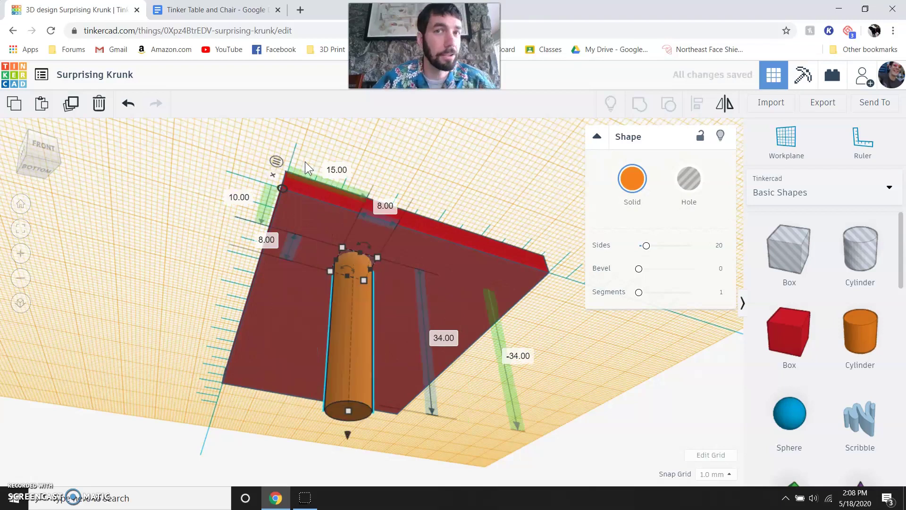
pyautogui.click(368, 177)
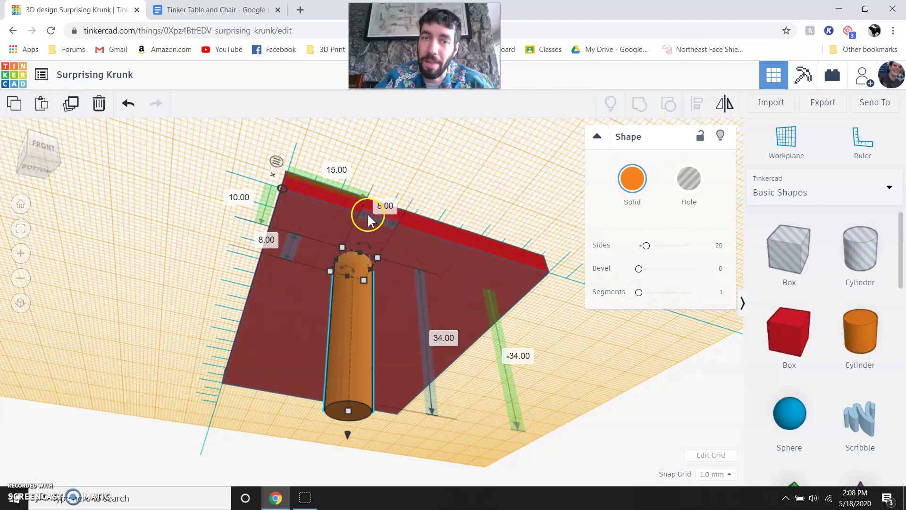
# Change both of the leg's edge offsets to 5 mm
pyautogui.click(341, 170)
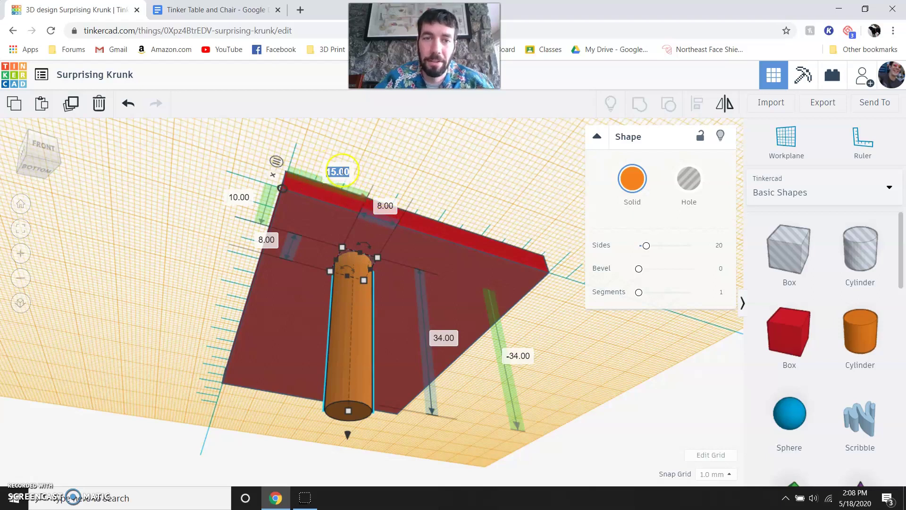
pyautogui.write('5')
pyautogui.press('Return')
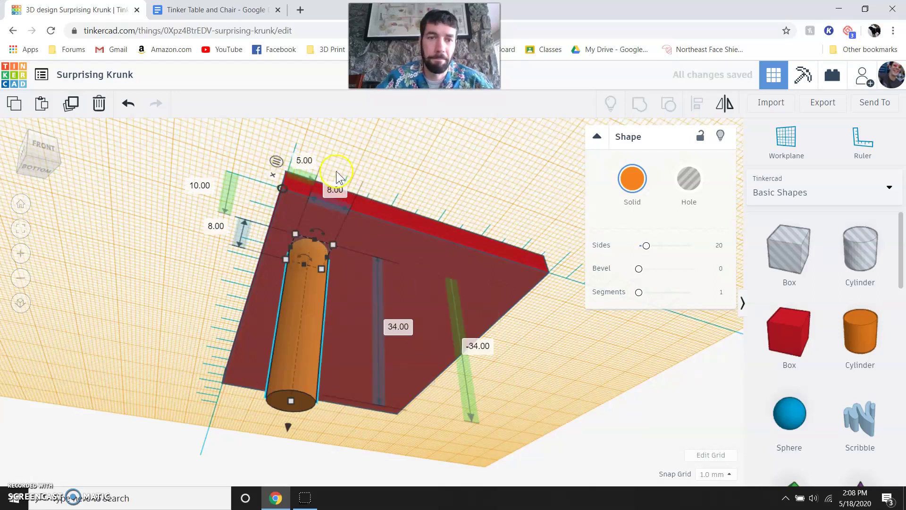
pyautogui.click(200, 187)
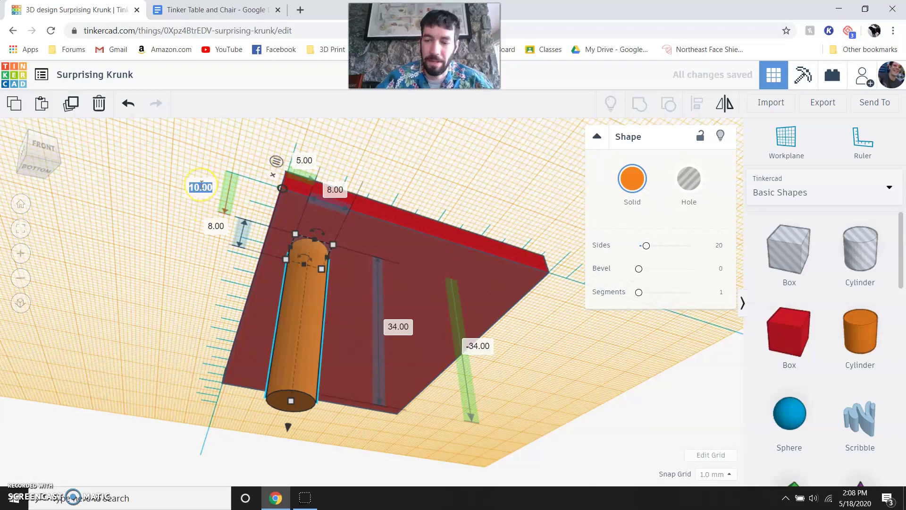
pyautogui.write('5')
pyautogui.press('Return')
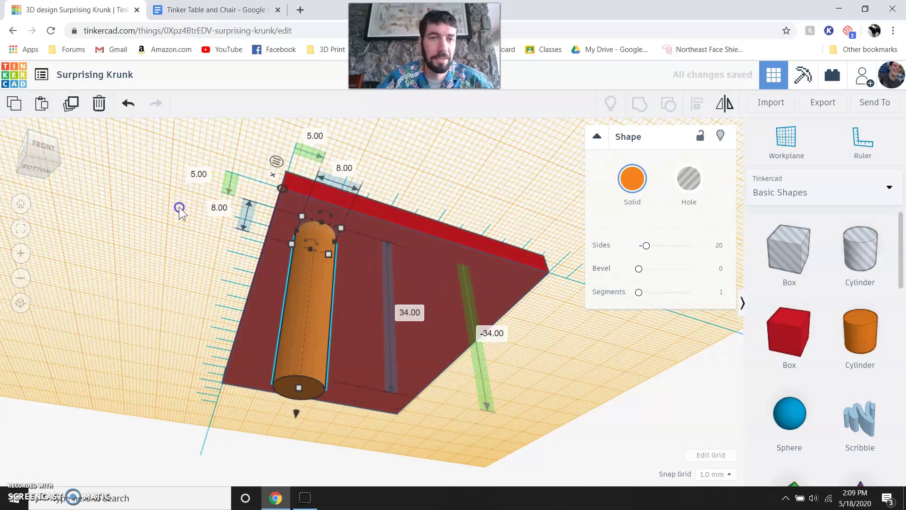
pyautogui.click(180, 207)
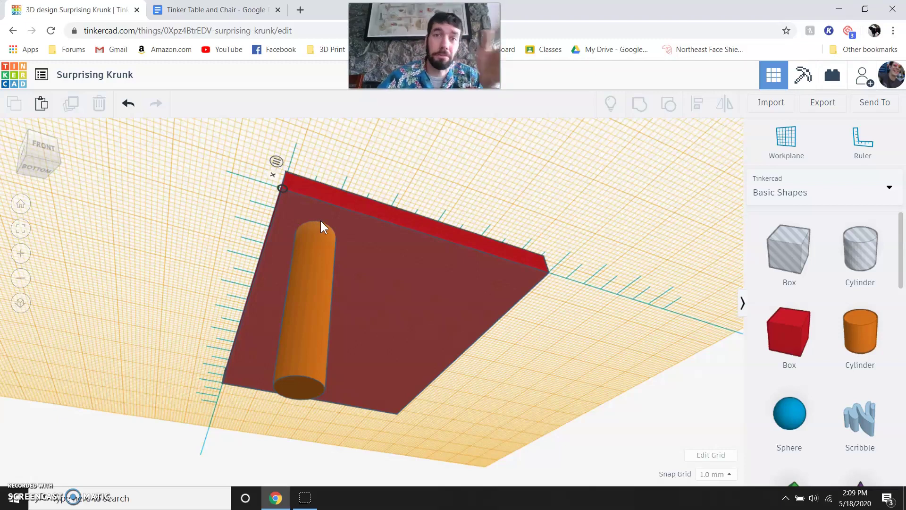
# Dismiss the ruler, duplicate the cylinder leg, and drag the copy across under the tabletop
pyautogui.click(273, 176)
pyautogui.click(307, 250)
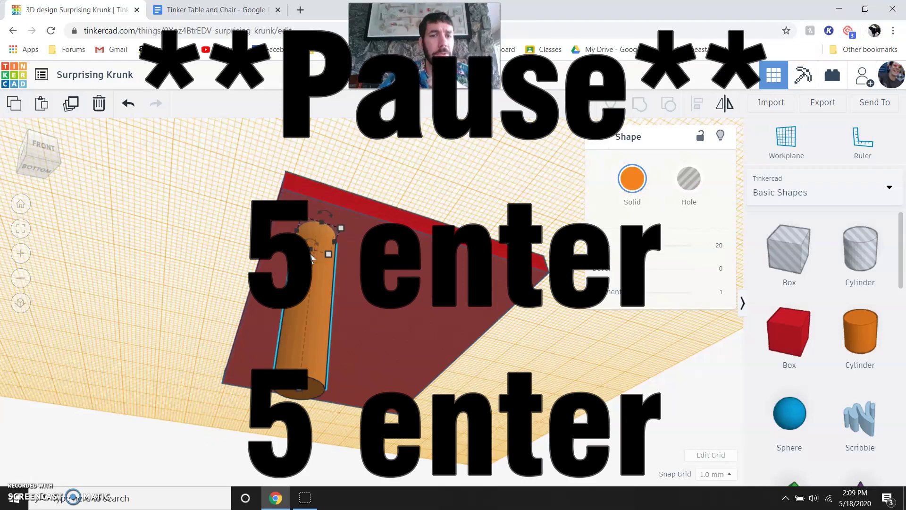
pyautogui.click(71, 104)
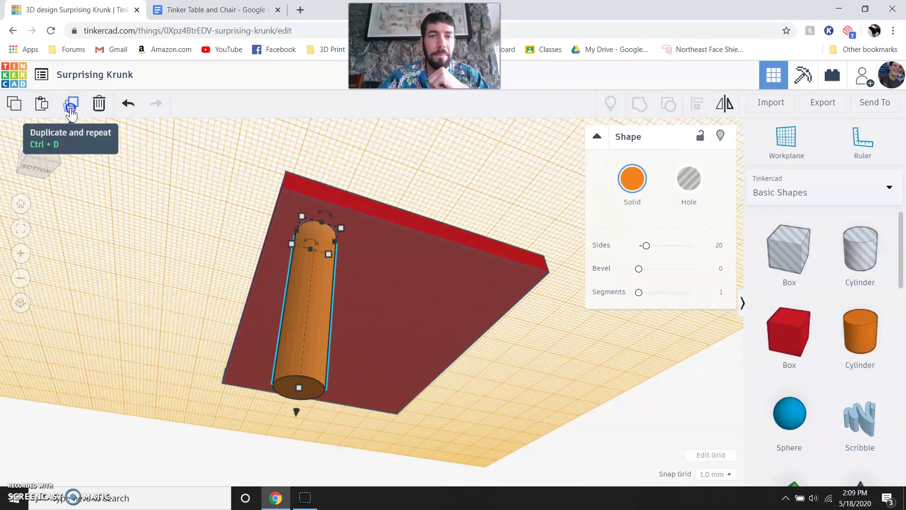
pyautogui.moveTo(302, 268); pyautogui.dragTo(488, 313)
pyautogui.click(417, 316)
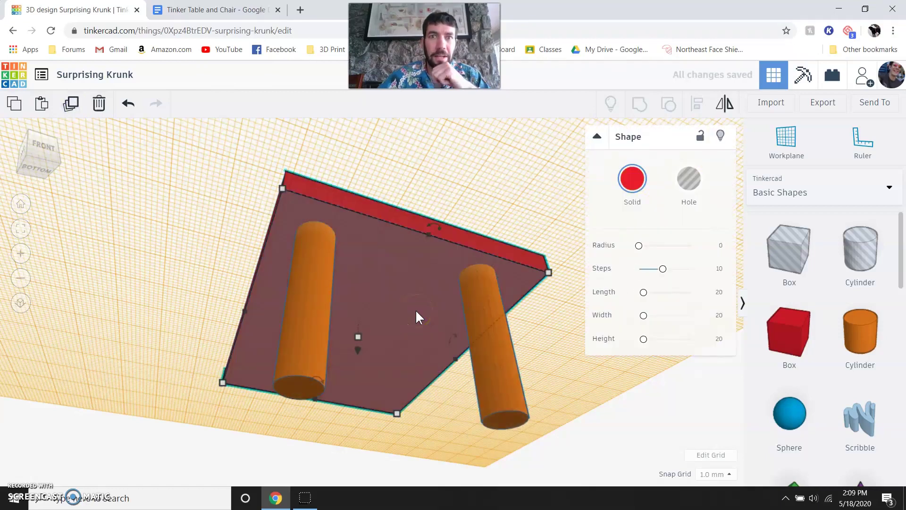
pyautogui.moveTo(416, 310); pyautogui.dragTo(366, 247, button='right')
pyautogui.moveTo(367, 247); pyautogui.dragTo(387, 252)
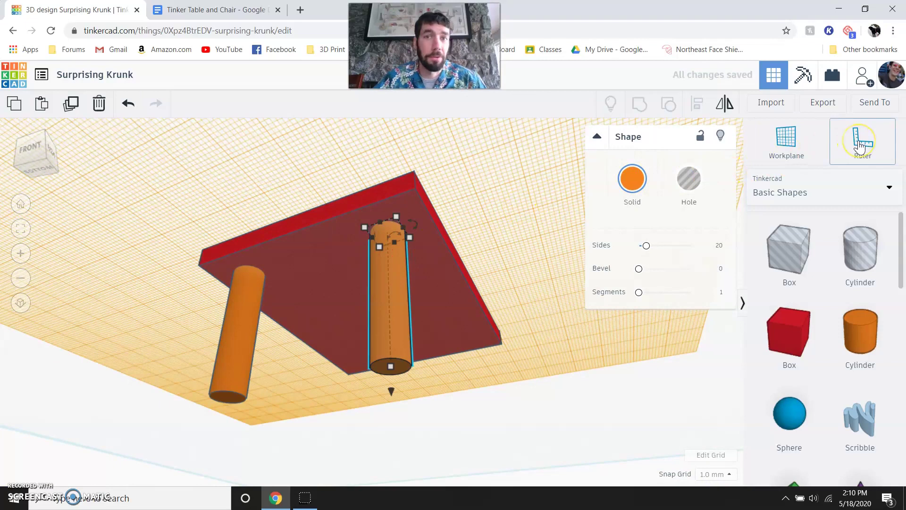
# Anchor a trial ruler at the table corner, then return to the default view
pyautogui.click(860, 145)
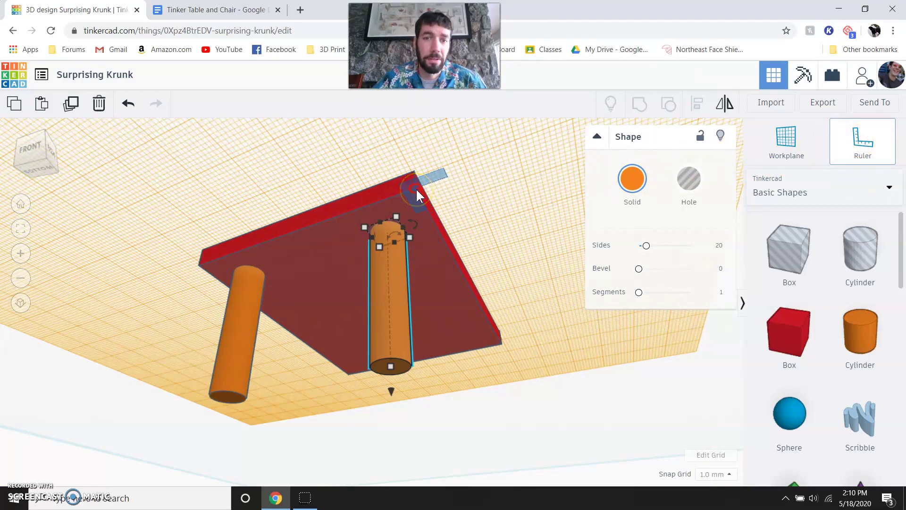
pyautogui.scroll(2, 416, 188)
pyautogui.click(431, 148)
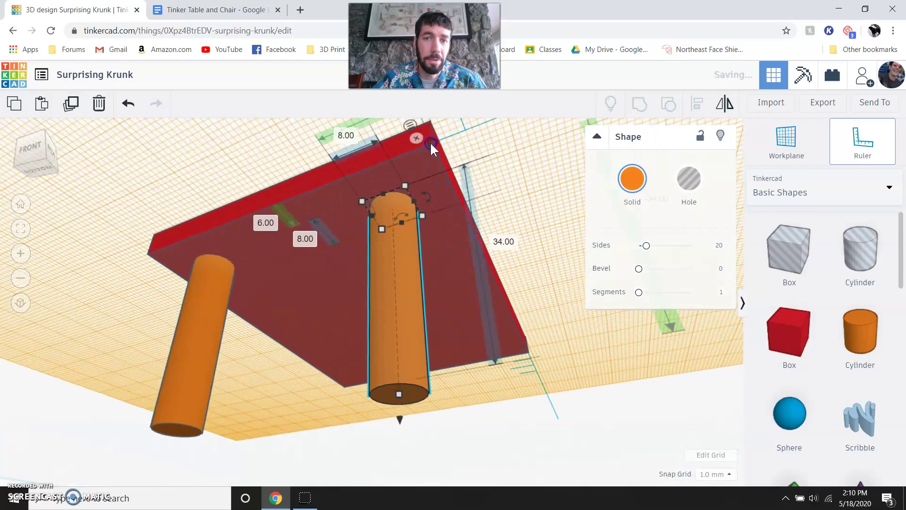
pyautogui.scroll(-3, 406, 163)
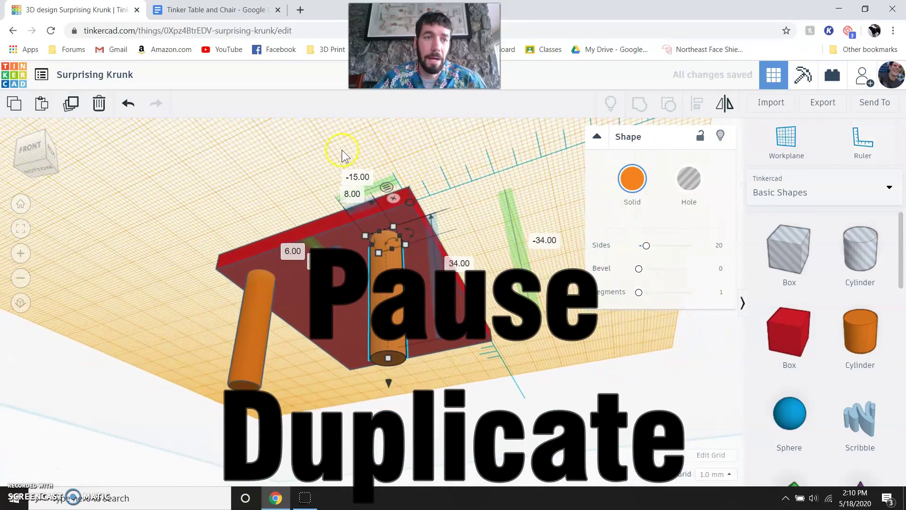
pyautogui.click(20, 204)
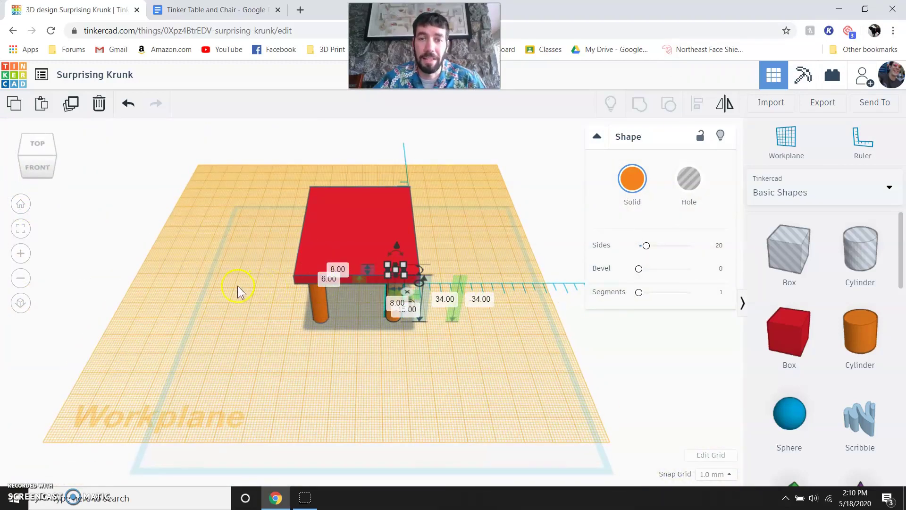
pyautogui.scroll(-3, 425, 278)
# Place the ruler at the tabletop's front-right corner with axes along the table edges
pyautogui.click(416, 274)
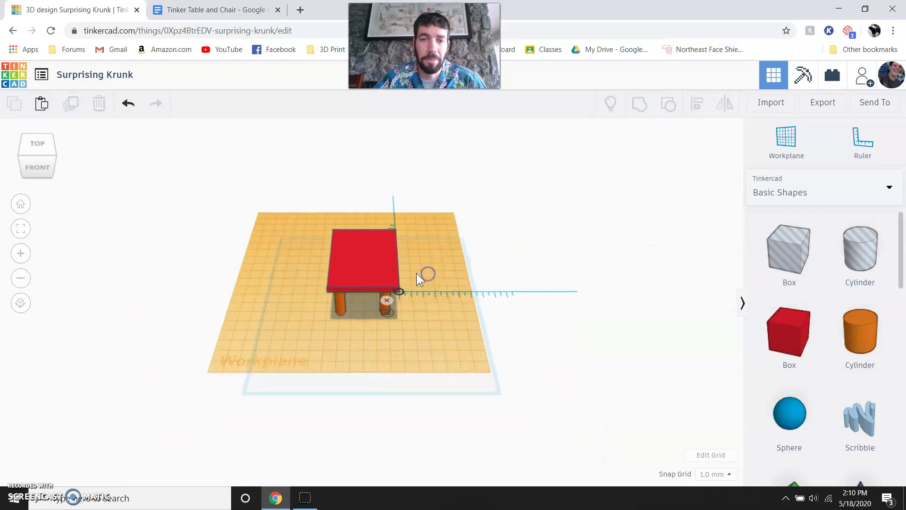
pyautogui.scroll(2, 422, 278)
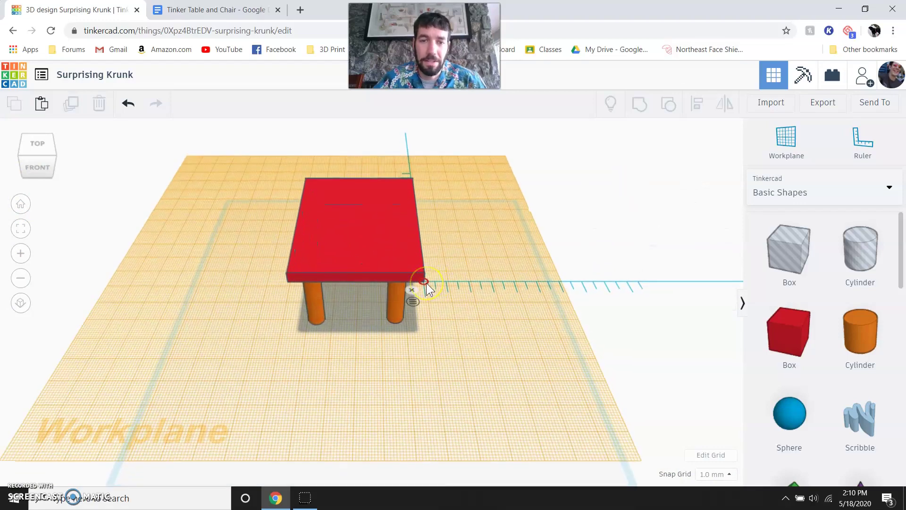
pyautogui.scroll(3, 426, 283)
pyautogui.click(461, 266)
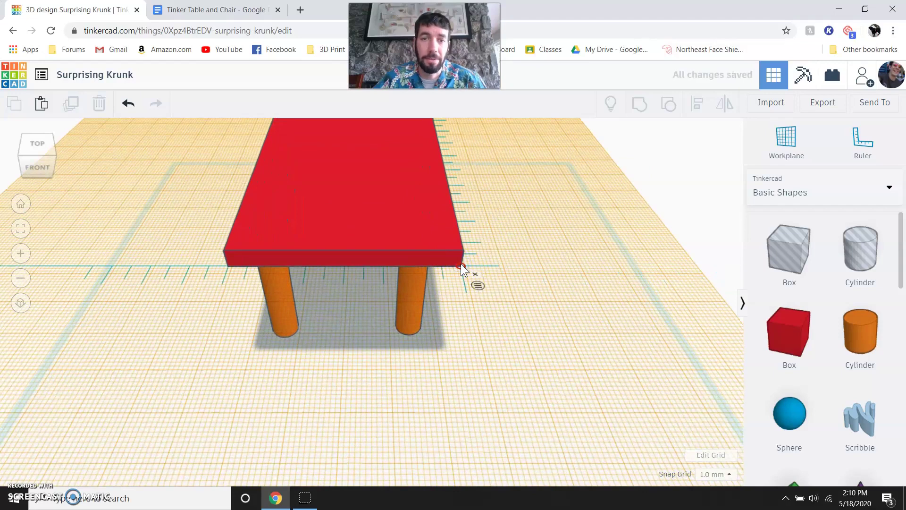
pyautogui.click(461, 263)
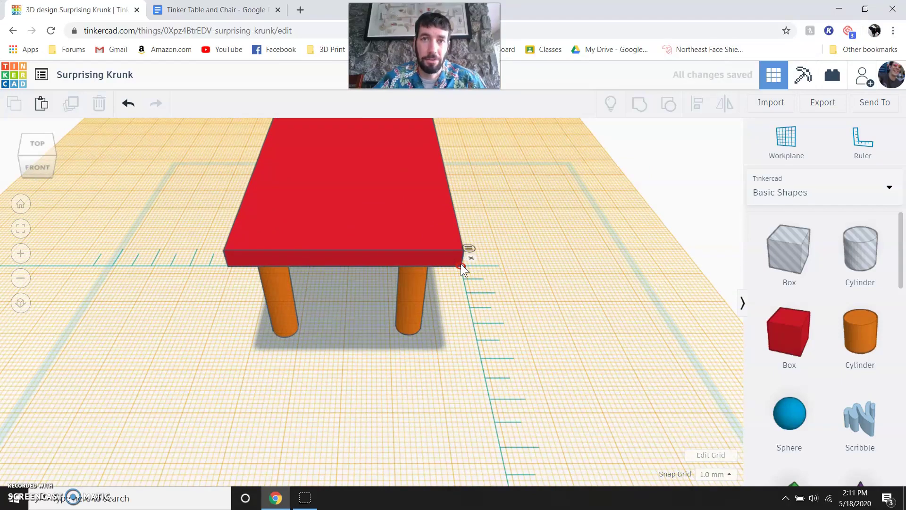
pyautogui.click(460, 263)
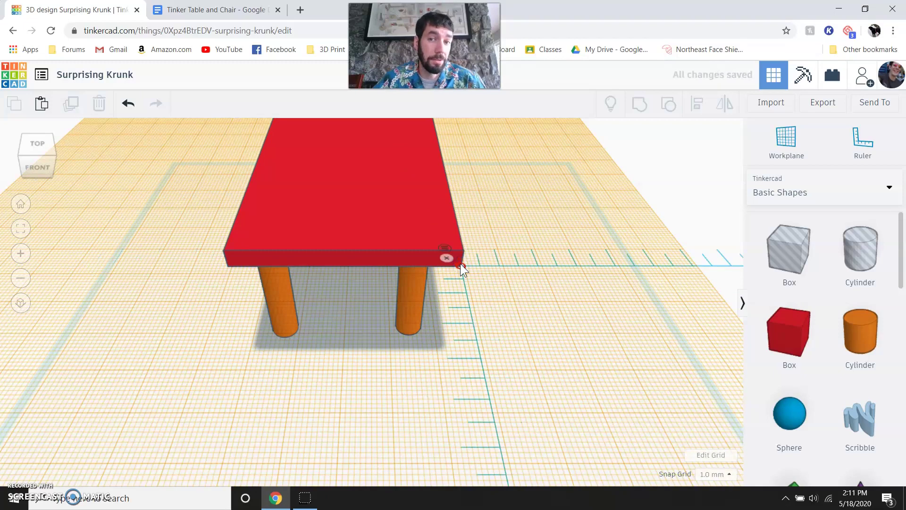
pyautogui.click(461, 263)
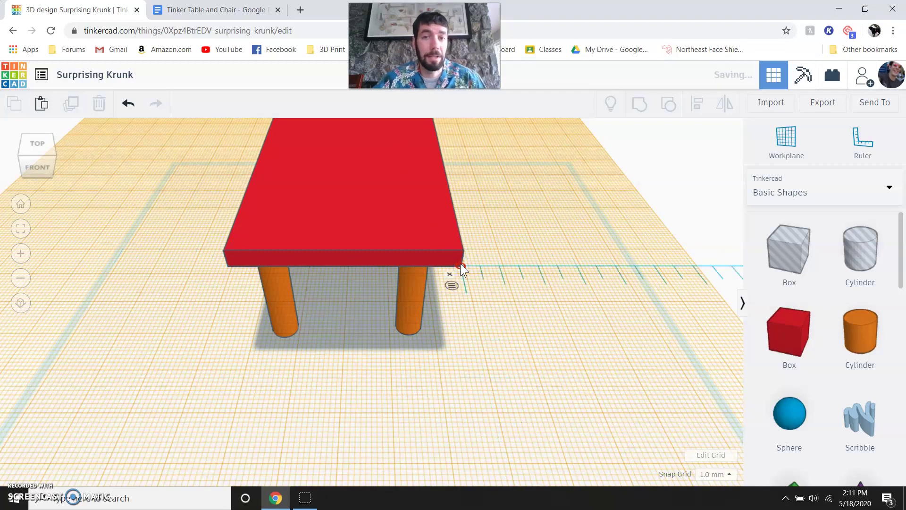
pyautogui.click(460, 264)
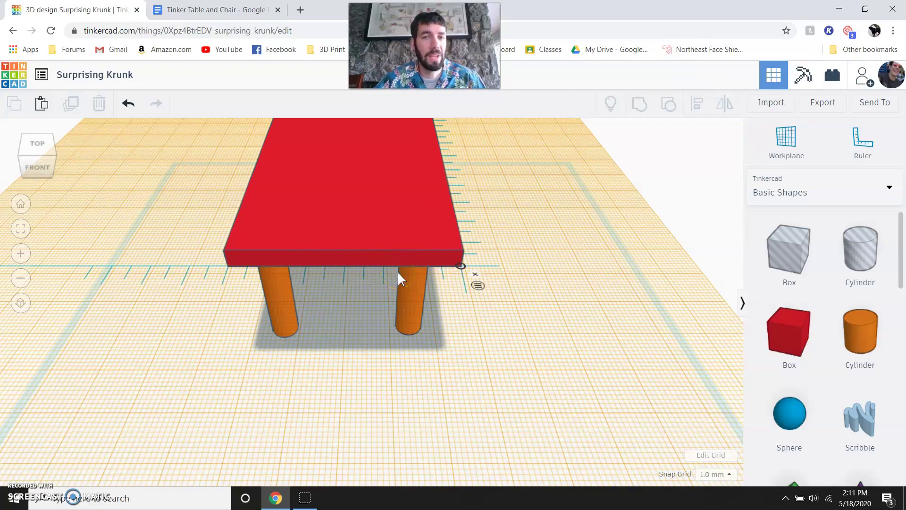
# Reposition the right cylinder leg to 5.00 from both tabletop edges
pyautogui.moveTo(421, 312); pyautogui.dragTo(389, 216, button='right')
pyautogui.click(408, 223)
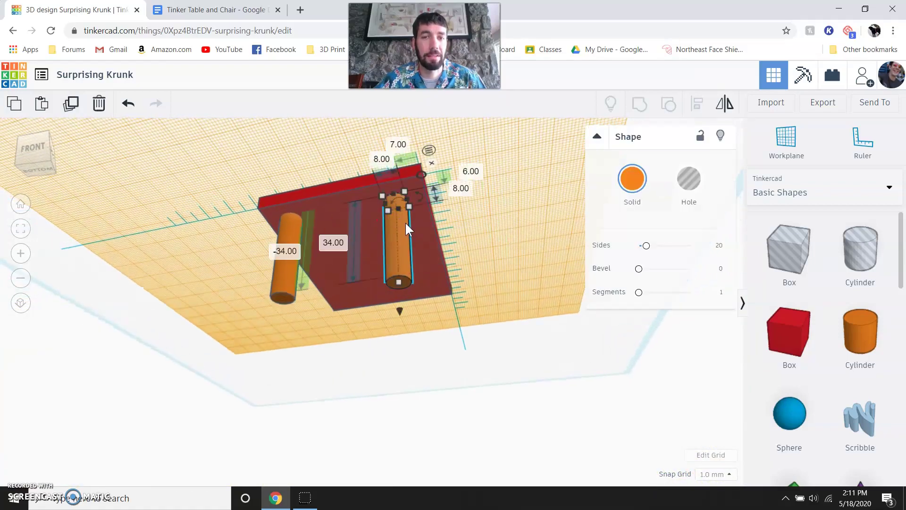
pyautogui.click(33, 160)
pyautogui.moveTo(32, 158); pyautogui.dragTo(23, 161)
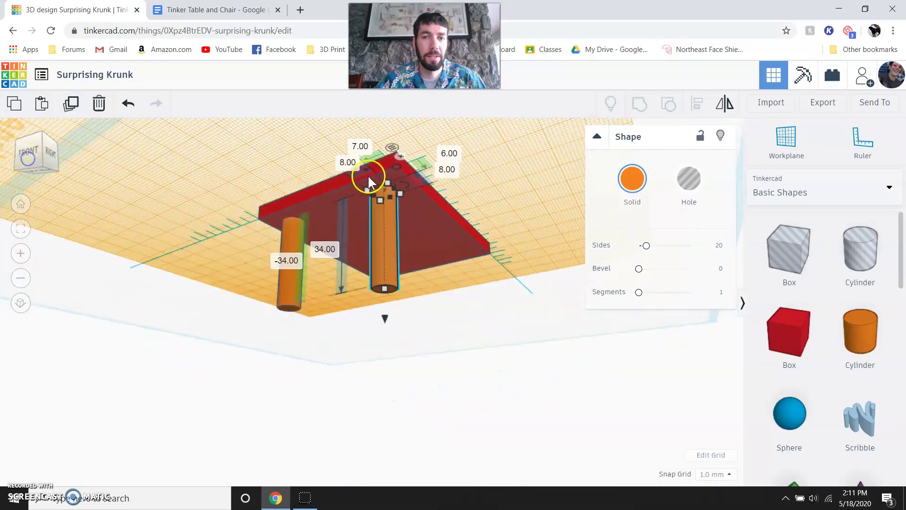
pyautogui.moveTo(367, 175); pyautogui.dragTo(393, 285, button='right')
pyautogui.scroll(3, 367, 169)
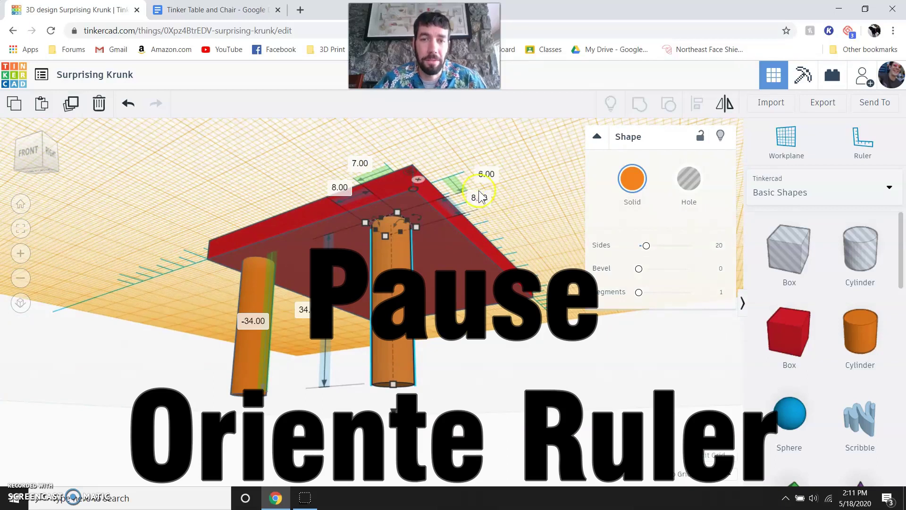
pyautogui.click(484, 176)
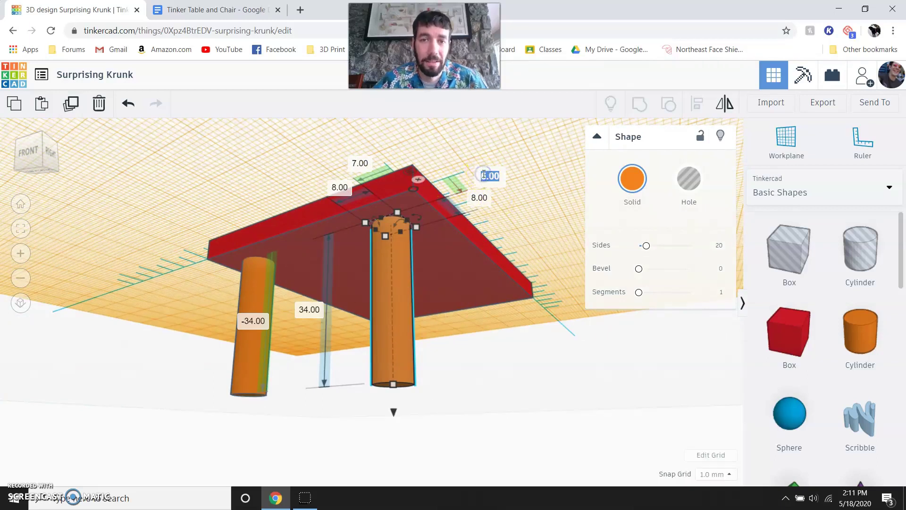
pyautogui.press('Return')
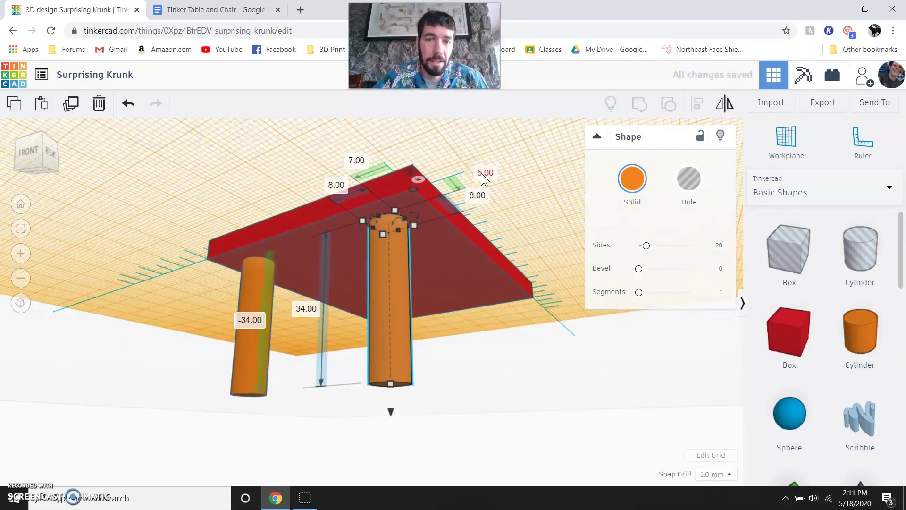
pyautogui.click(366, 167)
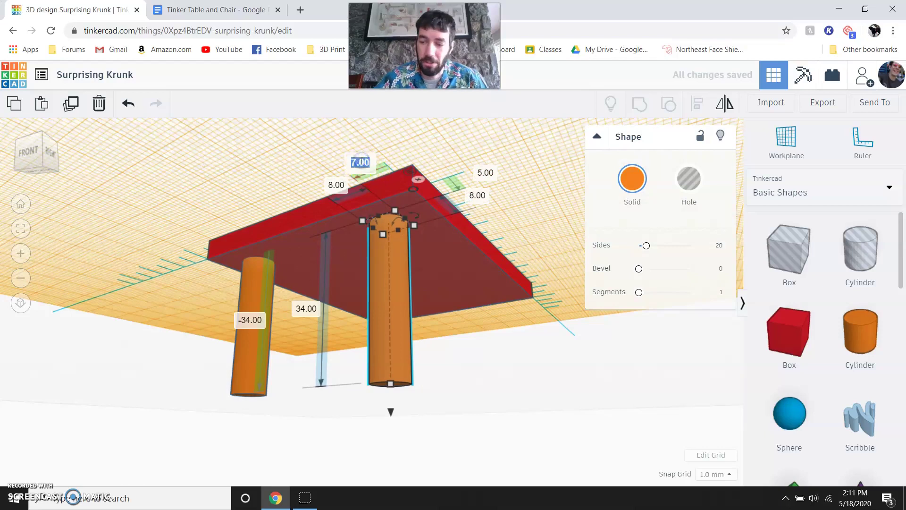
pyautogui.write('5')
pyautogui.press('Return')
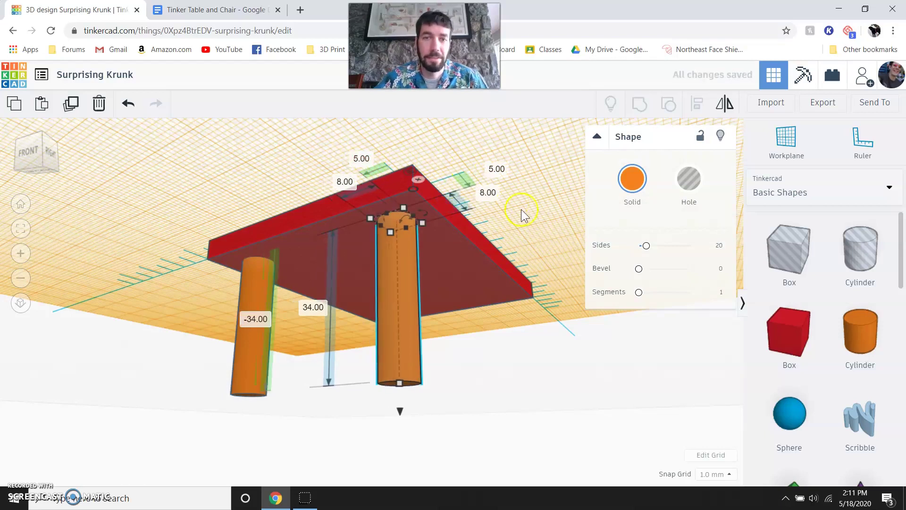
pyautogui.click(556, 229)
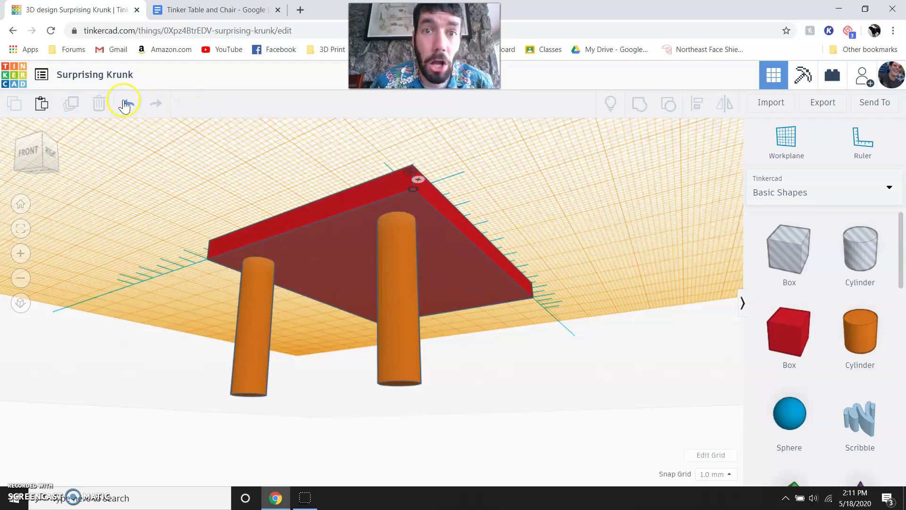
# Delete the middle leg and copy a leg under the far corner, inset 5.00 from the edge
pyautogui.click(404, 280)
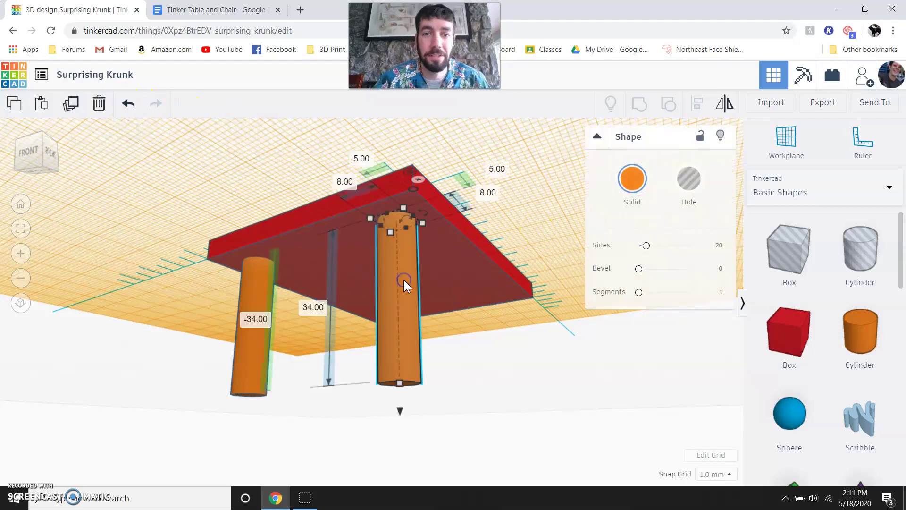
pyautogui.press('Delete')
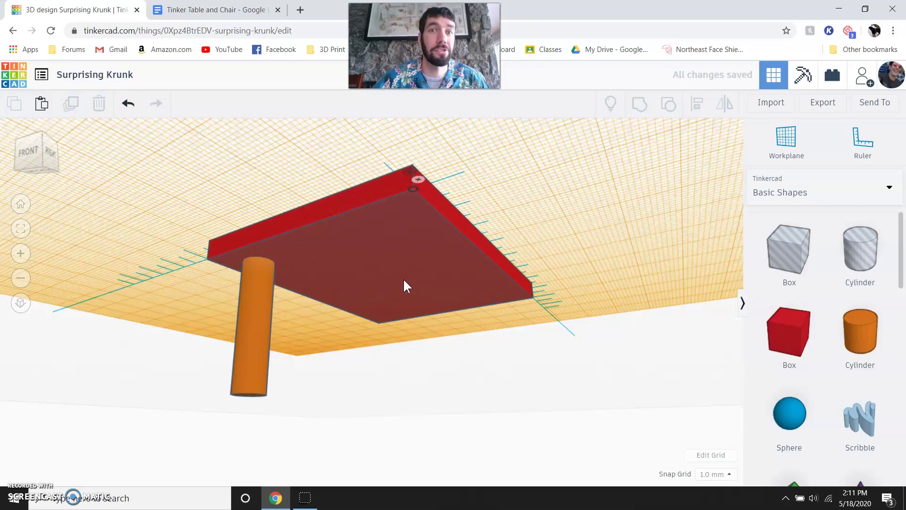
pyautogui.click(264, 305)
pyautogui.click(151, 157)
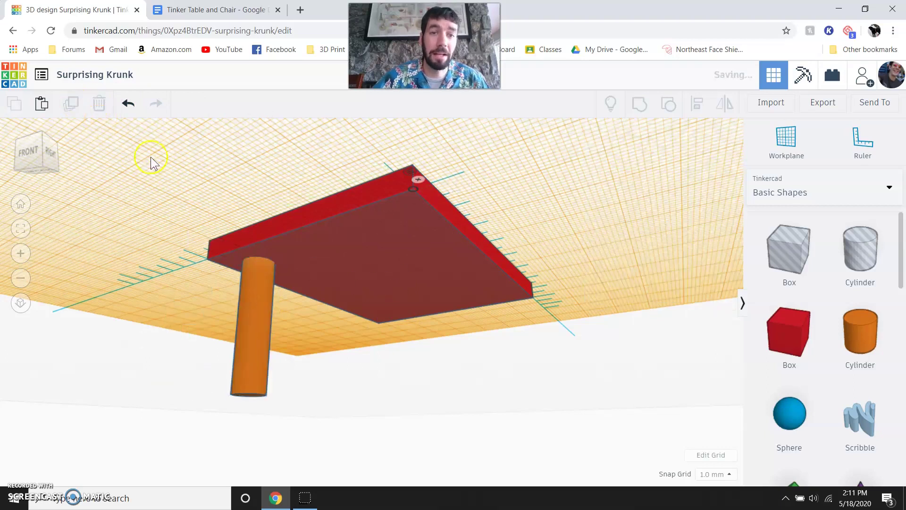
pyautogui.click(257, 282)
pyautogui.keyDown('alt'); pyautogui.moveTo(257, 283); pyautogui.dragTo(402, 240); pyautogui.keyUp('alt')
pyautogui.click(496, 168)
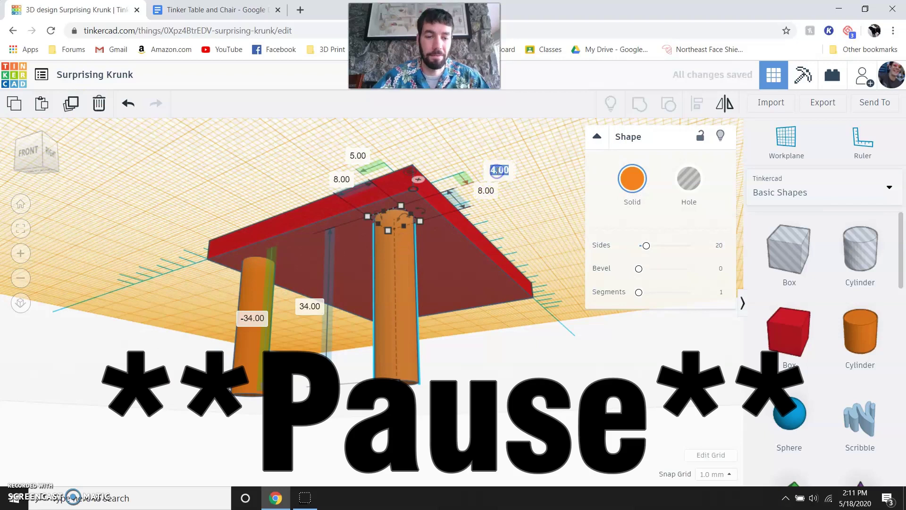
pyautogui.write('5')
pyautogui.press('Return')
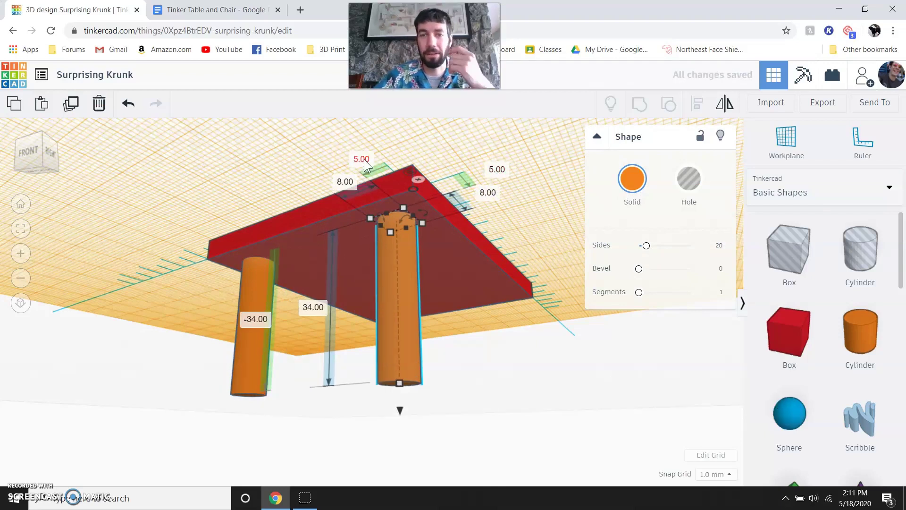
pyautogui.click(624, 201)
pyautogui.click(413, 181)
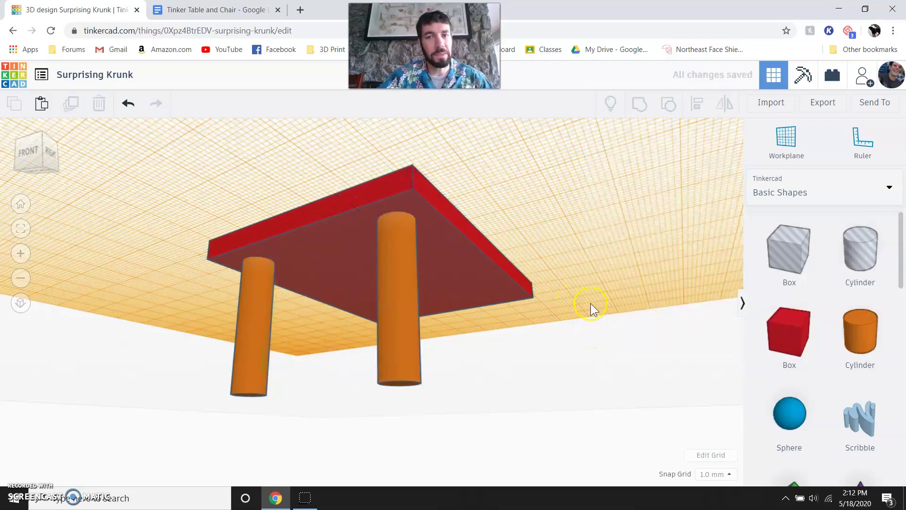
# From a rear view, place a new ruler at the tabletop's corner
pyautogui.moveTo(590, 303); pyautogui.dragTo(577, 303, button='right')
pyautogui.click(41, 168)
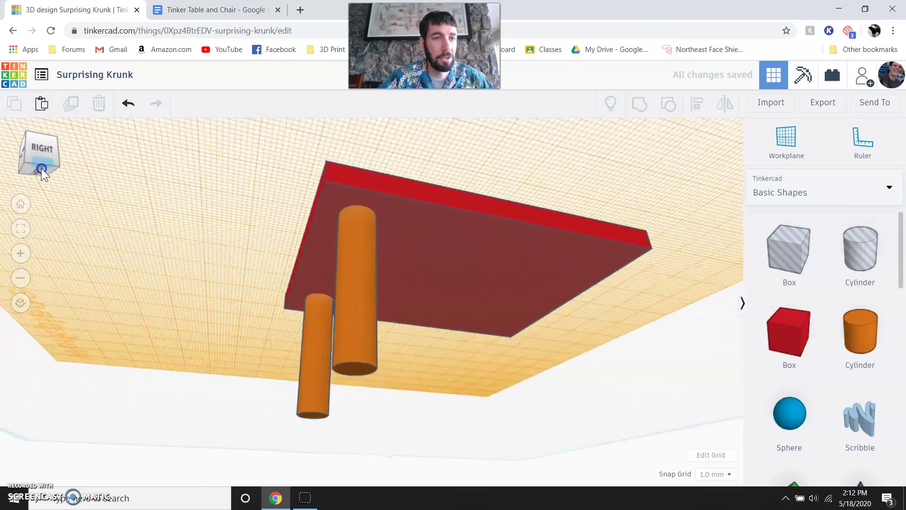
pyautogui.moveTo(41, 168); pyautogui.dragTo(21, 169)
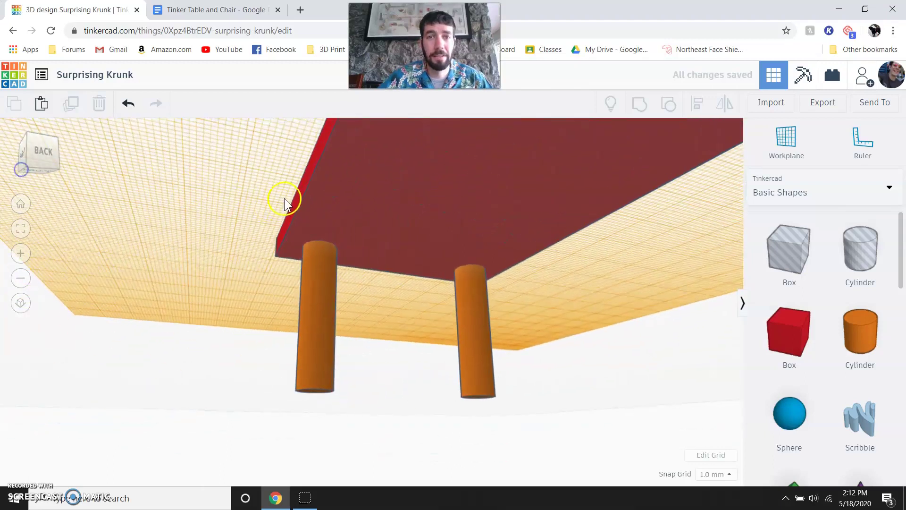
pyautogui.scroll(-5, 407, 194)
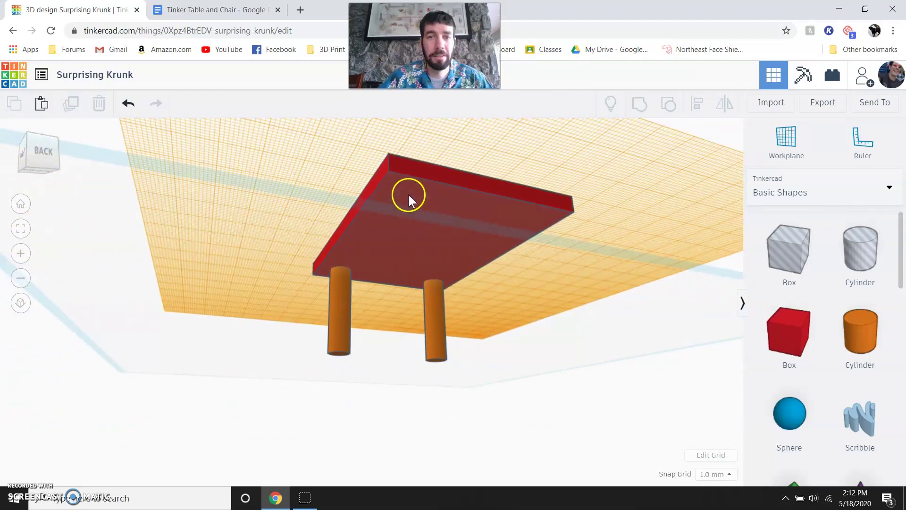
pyautogui.click(857, 143)
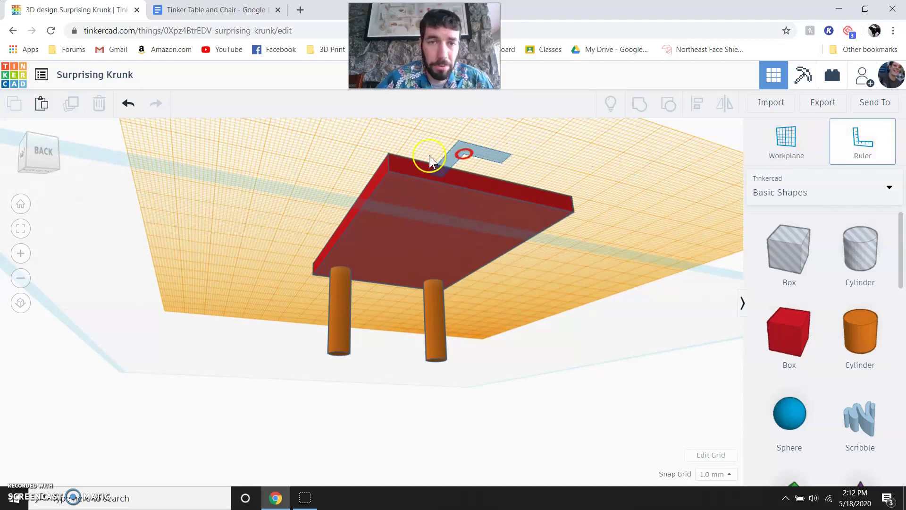
pyautogui.click(389, 171)
pyautogui.click(534, 213)
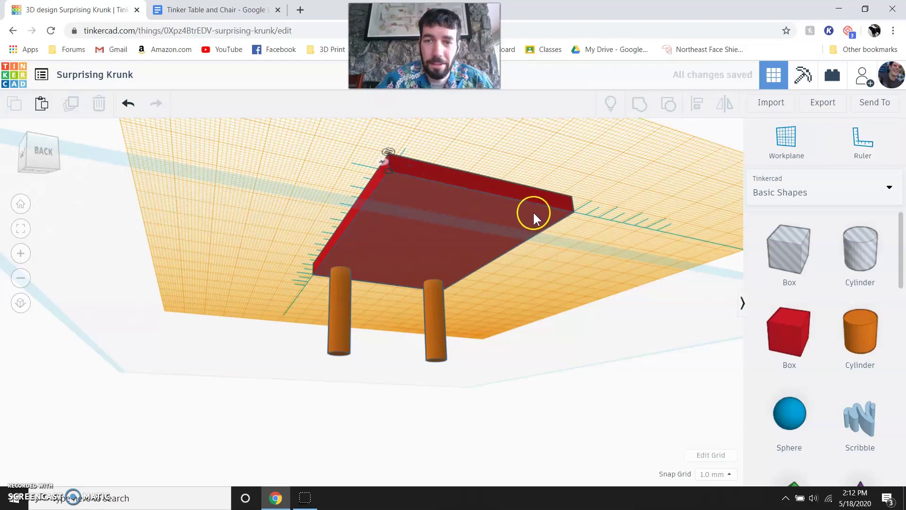
pyautogui.click(388, 171)
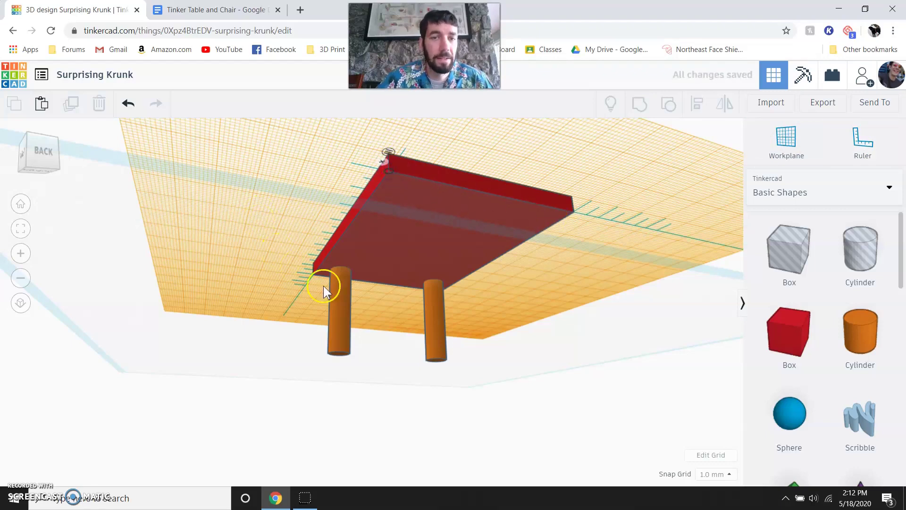
# Duplicate the front-left leg and set the copy 5 mm from both edges under the far corner
pyautogui.click(342, 295)
pyautogui.click(72, 103)
pyautogui.click(303, 257)
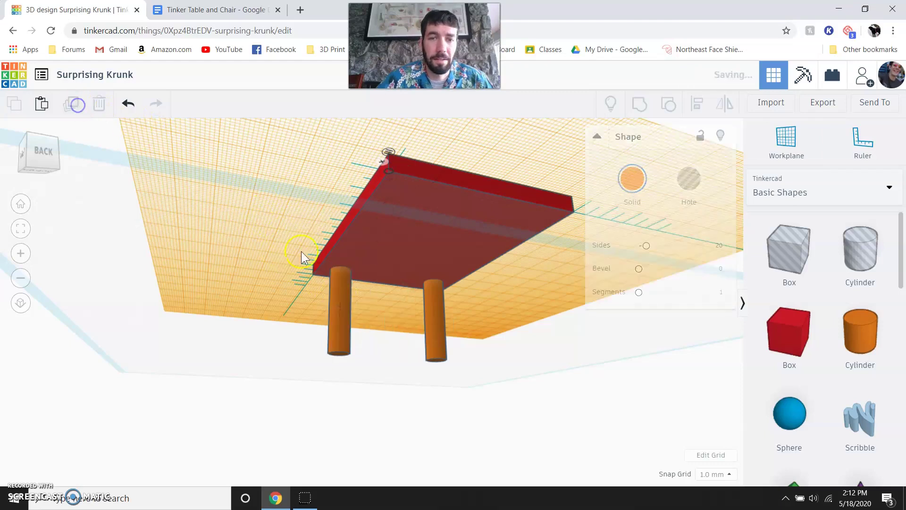
pyautogui.moveTo(340, 298); pyautogui.dragTo(396, 226)
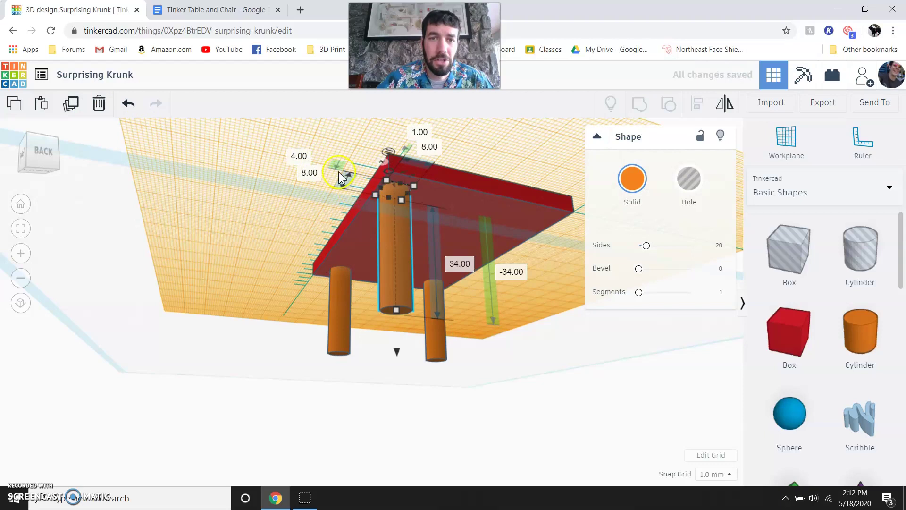
pyautogui.click(298, 160)
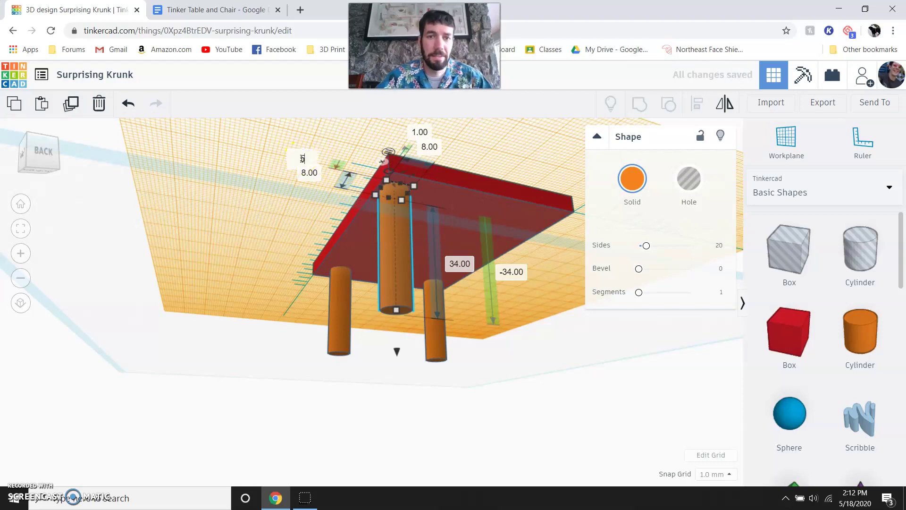
pyautogui.write('5')
pyautogui.press('Return')
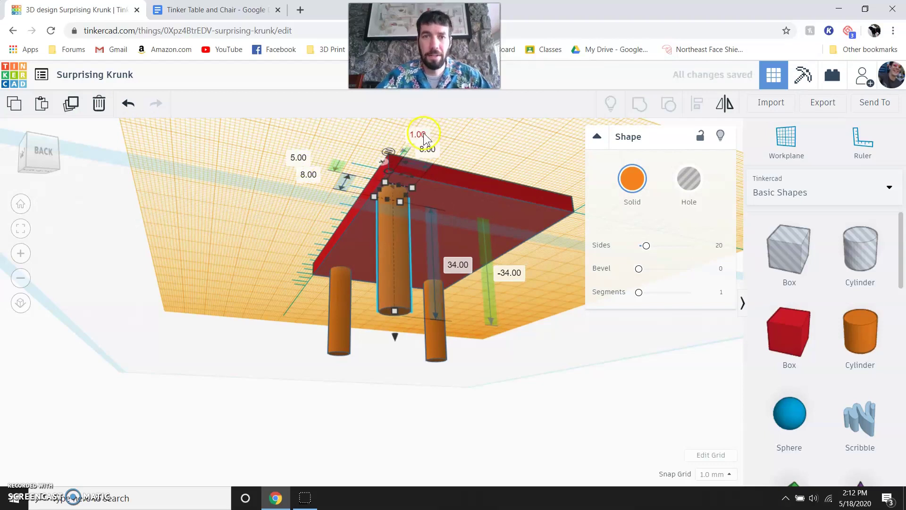
pyautogui.click(419, 135)
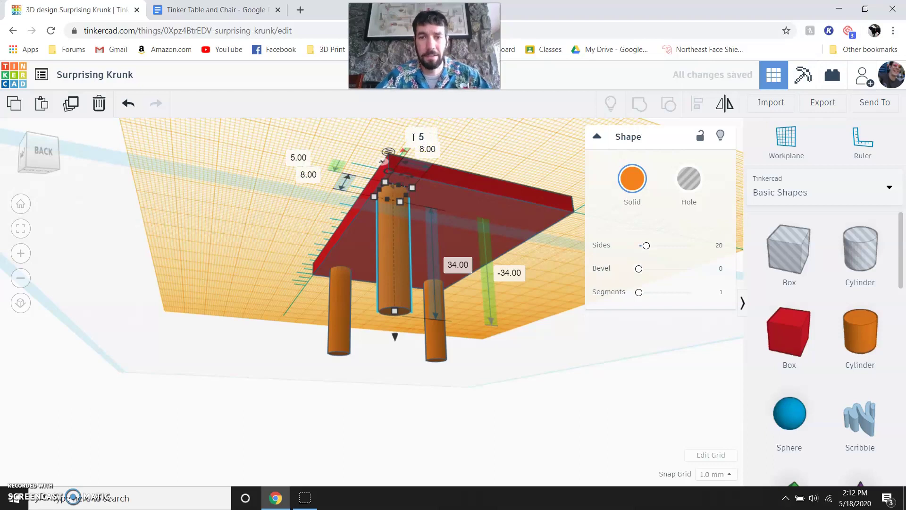
pyautogui.write('5')
pyautogui.press('Return')
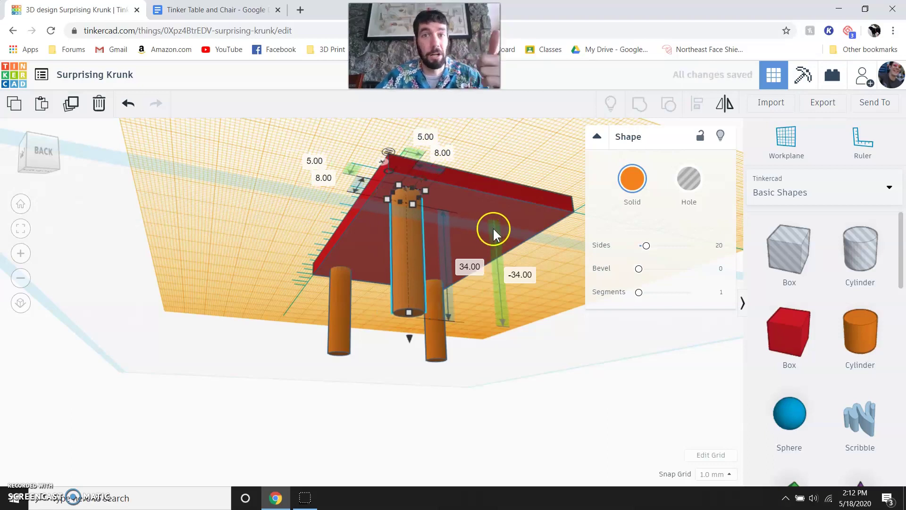
# View the table from below the front to check the legs' positions
pyautogui.click(582, 234)
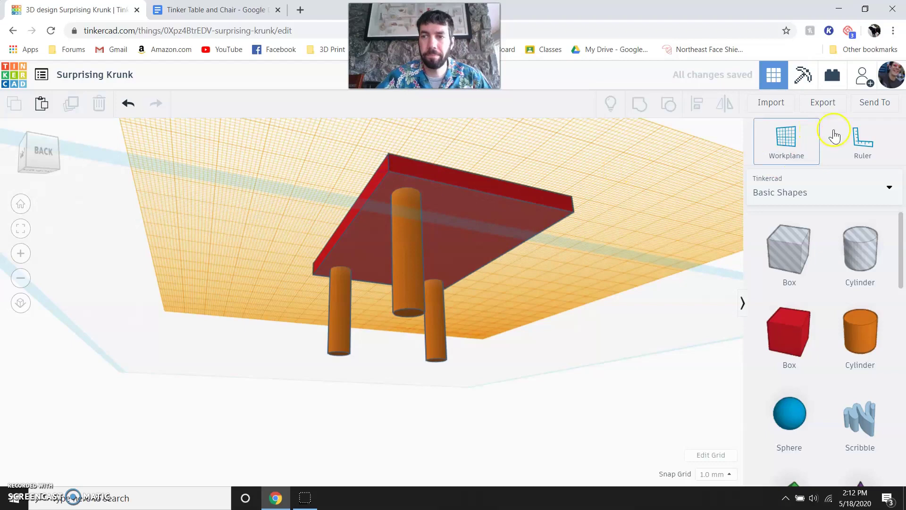
pyautogui.moveTo(583, 234); pyautogui.dragTo(400, 194, button='right')
pyautogui.click(253, 273)
pyautogui.click(385, 283)
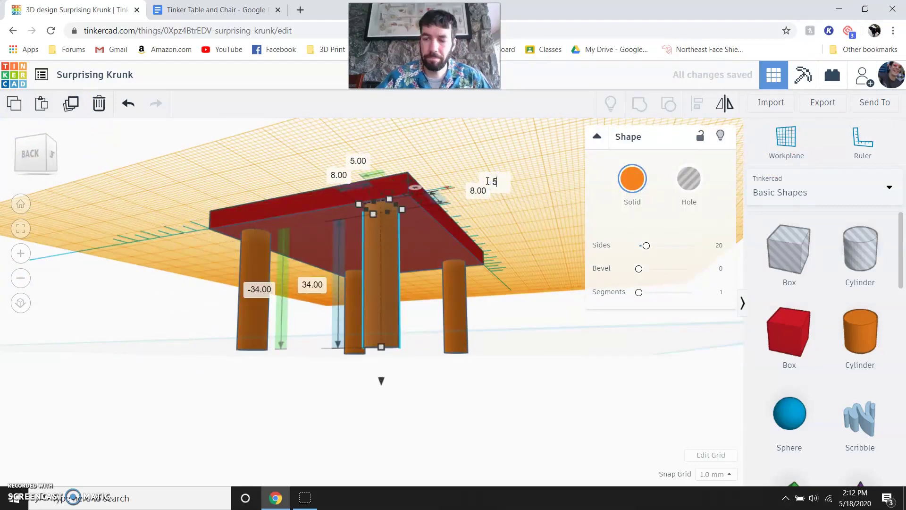
pyautogui.click(582, 232)
pyautogui.moveTo(582, 231); pyautogui.dragTo(578, 232, button='right')
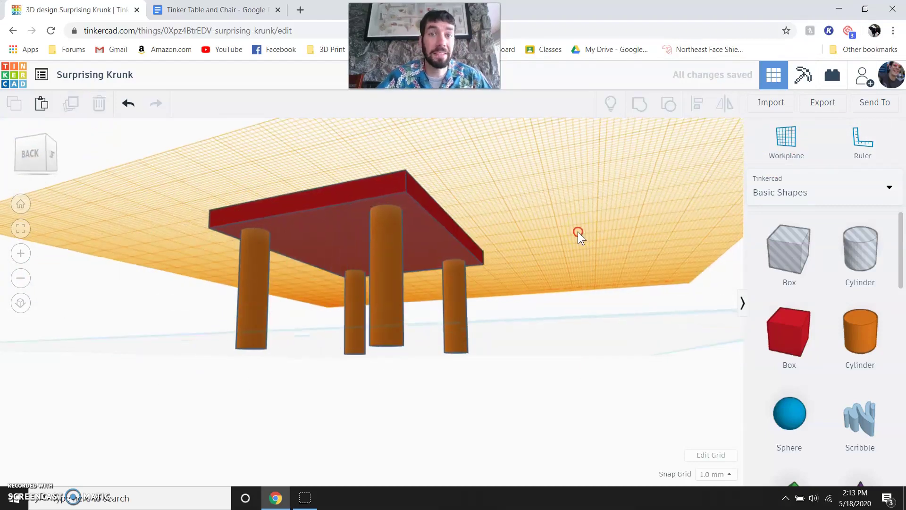
# Reset the workplane to the default ground grid and orbit to a front-on view of the table
pyautogui.click(21, 203)
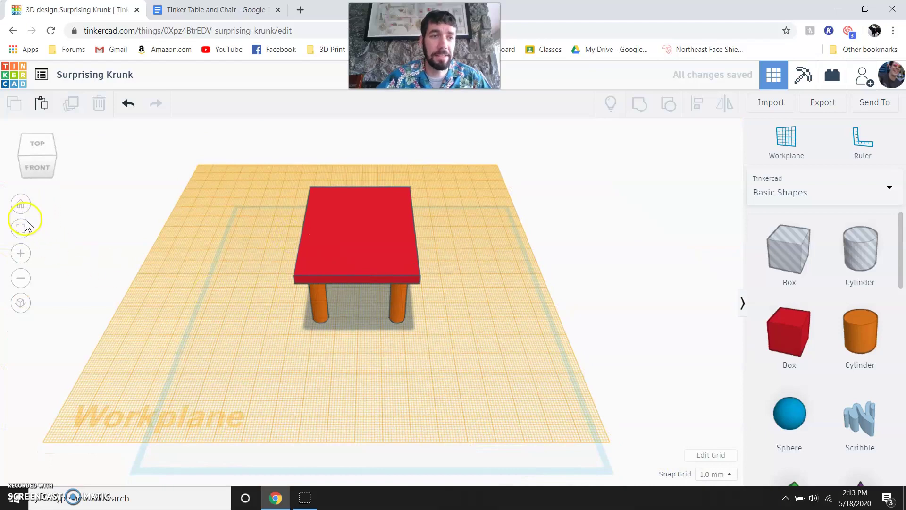
pyautogui.click(45, 175)
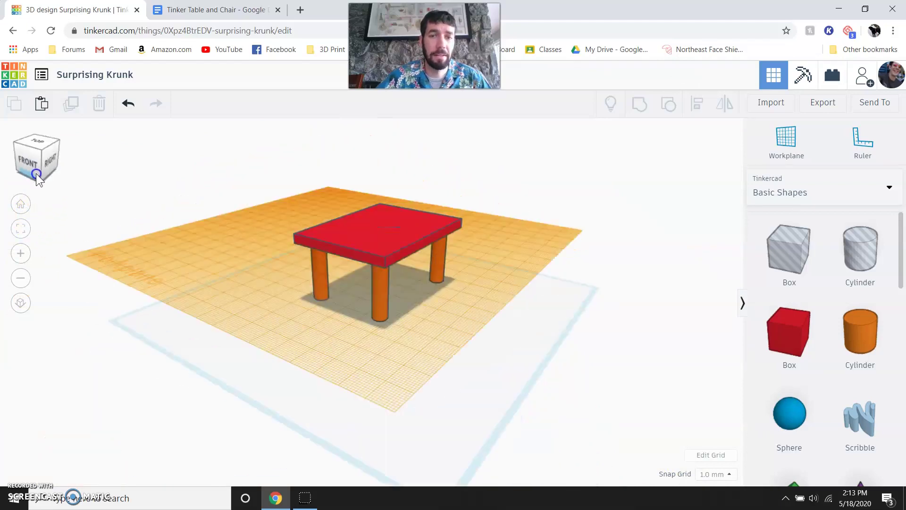
pyautogui.click(21, 204)
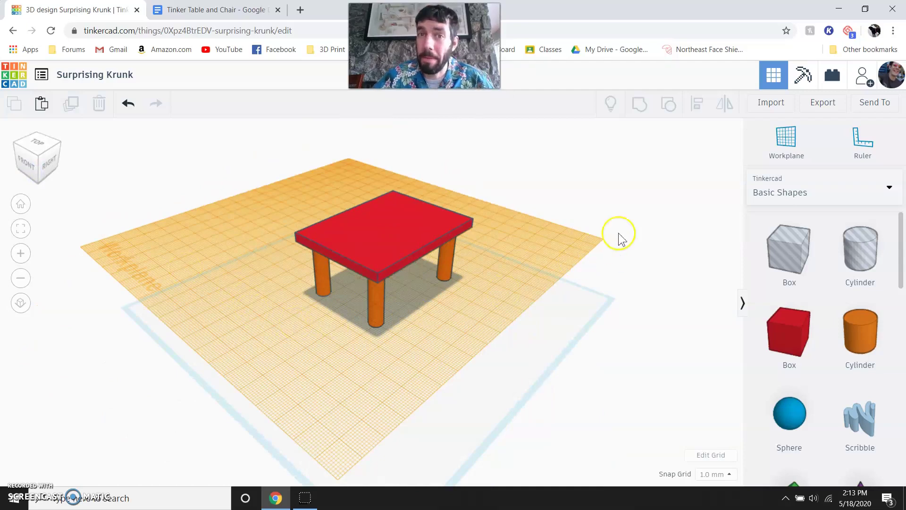
pyautogui.click(798, 149)
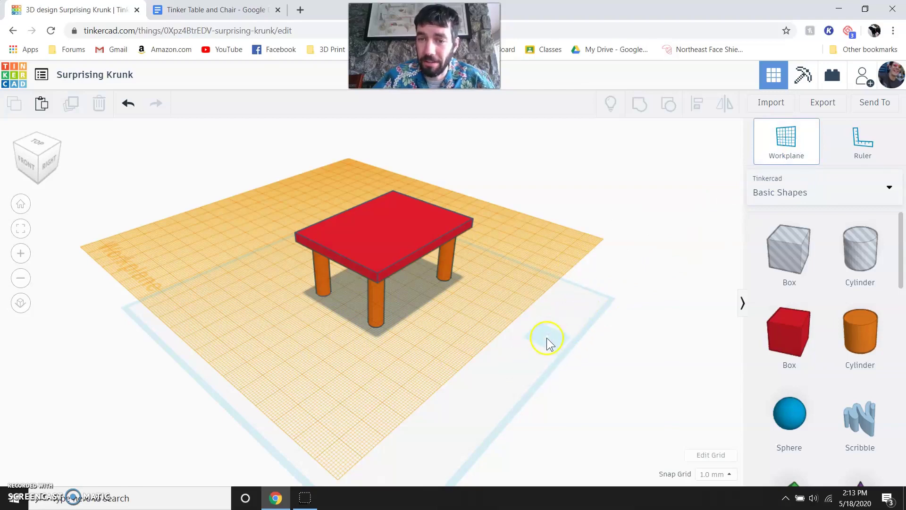
pyautogui.click(546, 338)
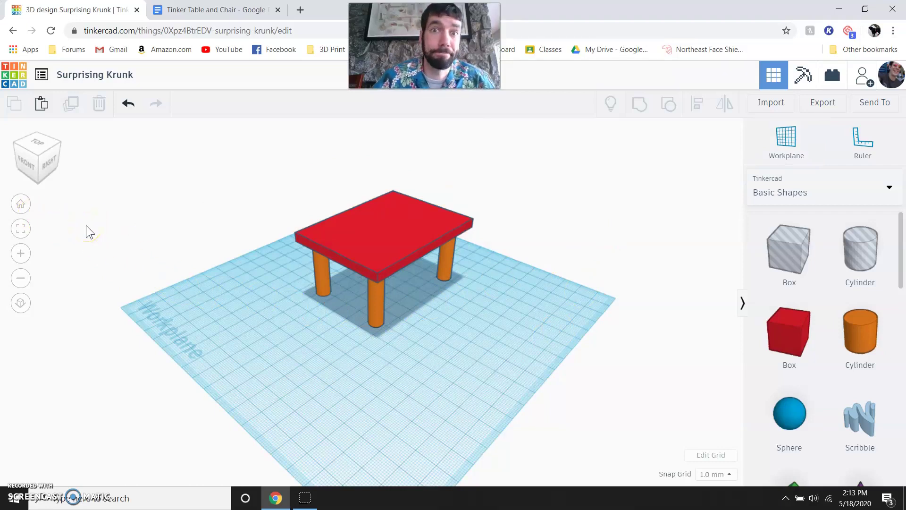
pyautogui.moveTo(86, 225); pyautogui.dragTo(270, 310, button='right')
pyautogui.moveTo(417, 361); pyautogui.dragTo(453, 323, button='right')
# Group the tabletop and all four legs into one shape
pyautogui.click(325, 279)
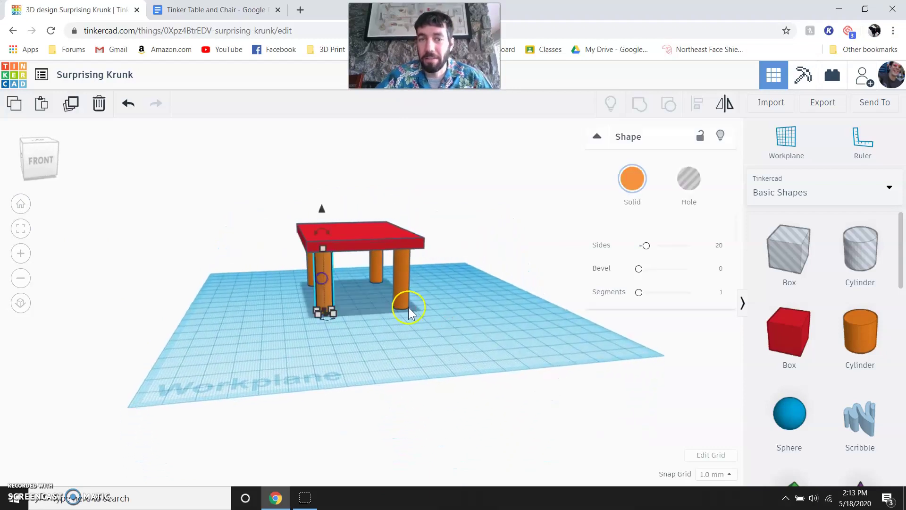
pyautogui.click(244, 165)
pyautogui.moveTo(264, 200); pyautogui.dragTo(483, 346)
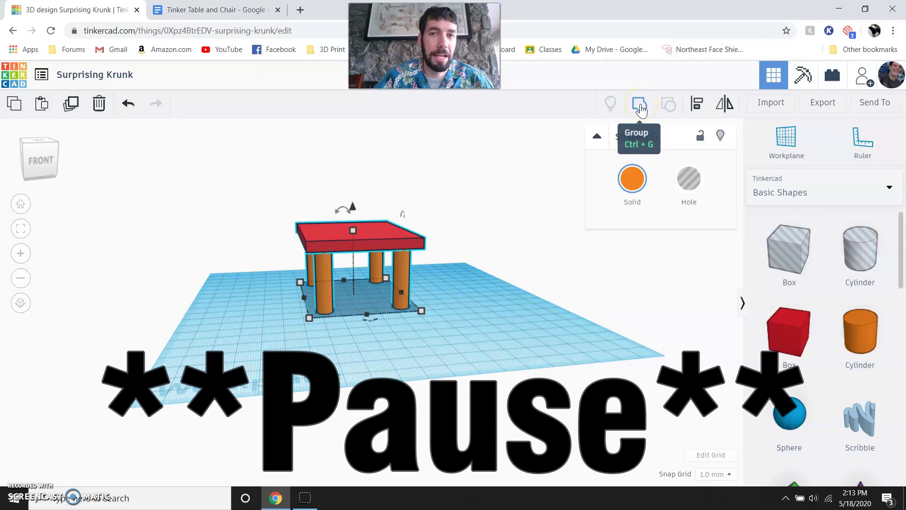
pyautogui.click(640, 106)
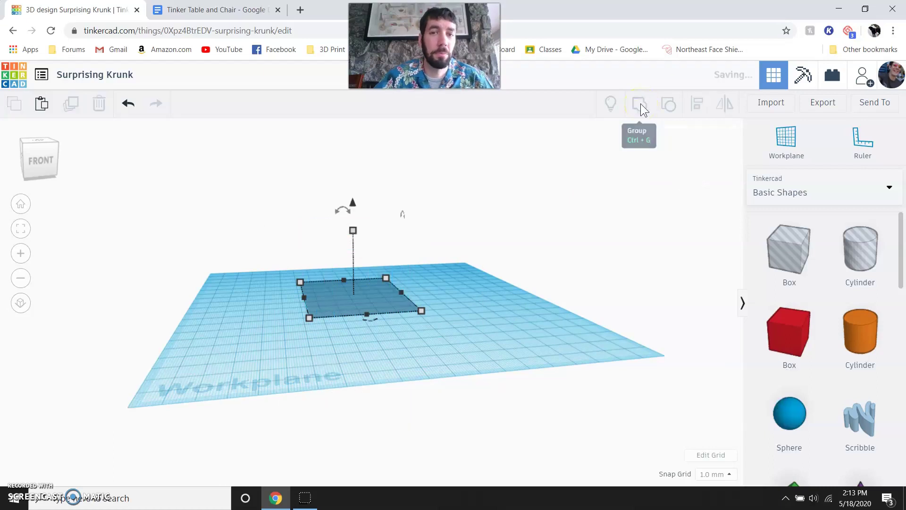
pyautogui.click(471, 243)
# Colour the grouped table solid yellow, then switch to the Tinker Table and Chair doc
pyautogui.click(401, 250)
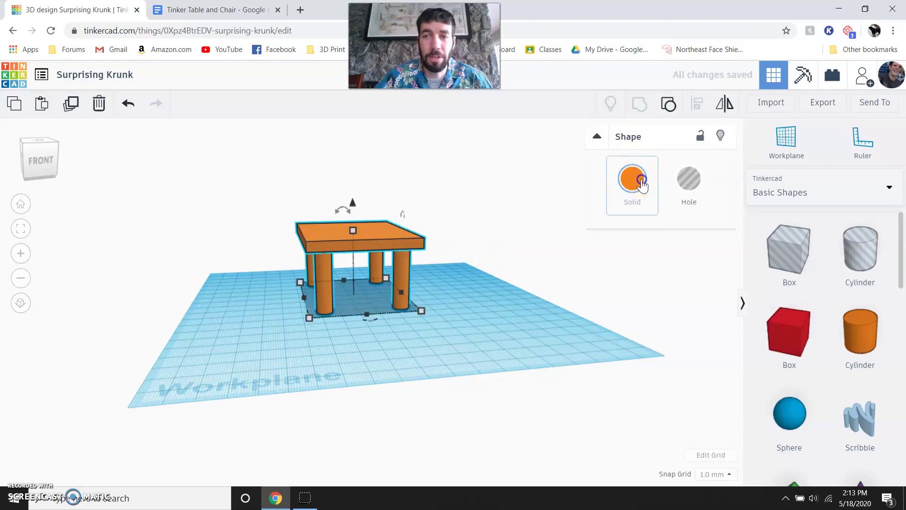
pyautogui.click(641, 181)
pyautogui.click(633, 179)
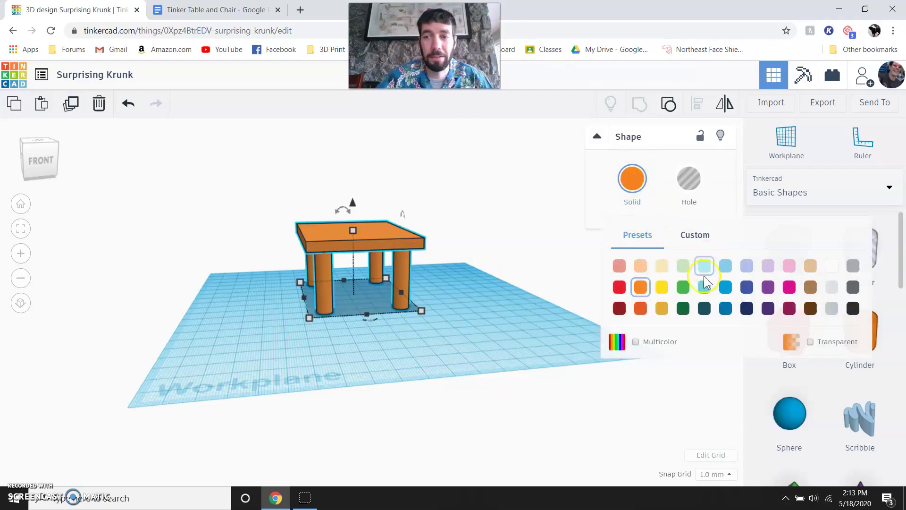
pyautogui.click(642, 309)
pyautogui.click(725, 266)
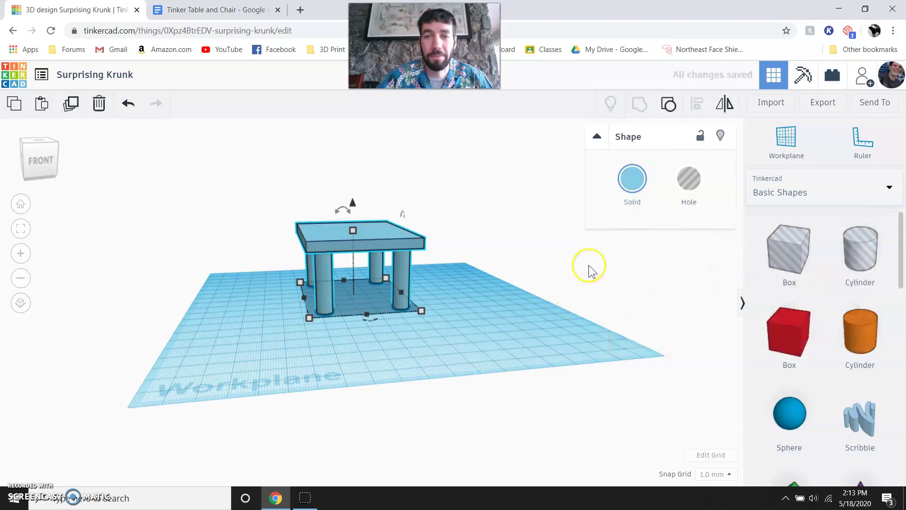
pyautogui.click(662, 287)
pyautogui.click(495, 279)
pyautogui.moveTo(496, 279); pyautogui.dragTo(315, 217, button='right')
pyautogui.scroll(2, 315, 217)
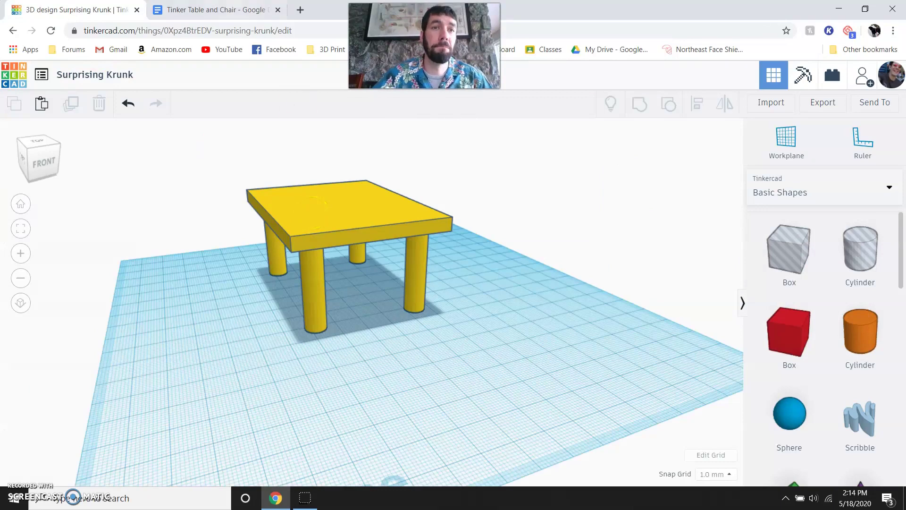
pyautogui.click(213, 10)
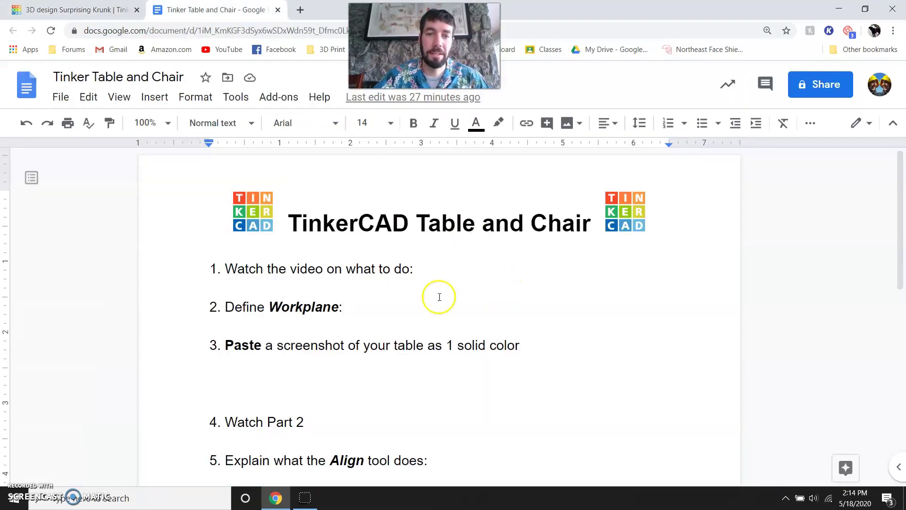
# Paste the yellow table screenshot on the blank line below item 3
pyautogui.moveTo(269, 308); pyautogui.dragTo(344, 309)
pyautogui.click(357, 309)
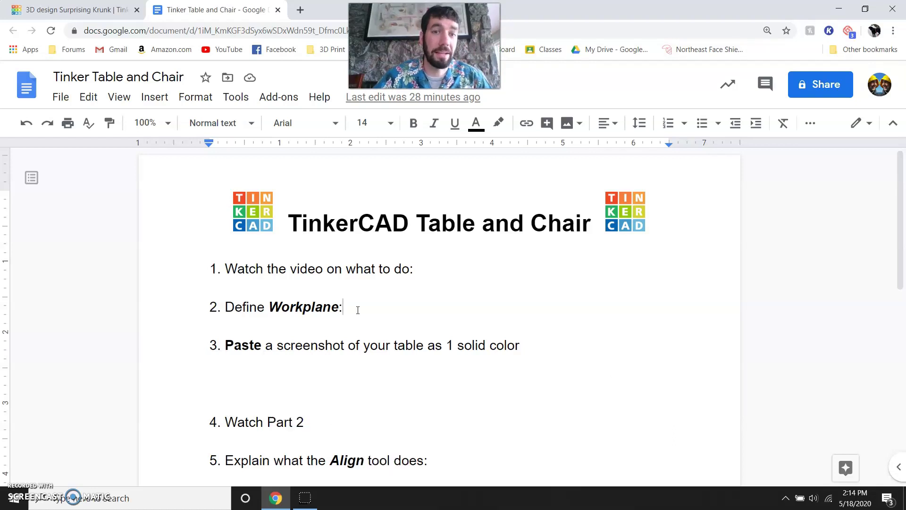
pyautogui.click(374, 371)
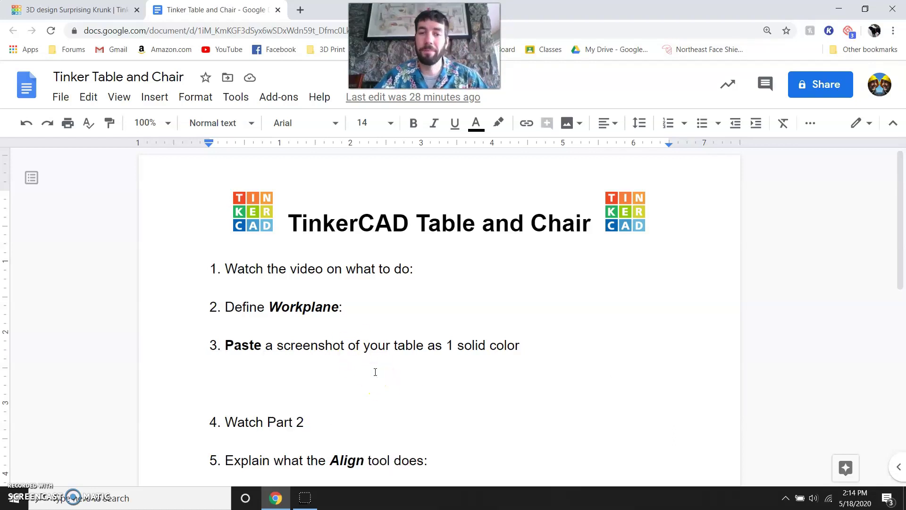
pyautogui.hotkey('ctrl', 'v')
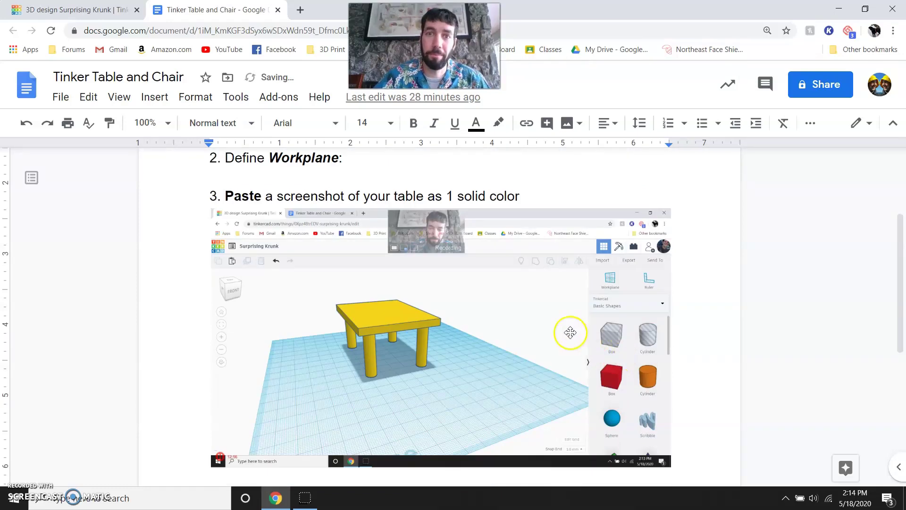
pyautogui.scroll(-5, 552, 324)
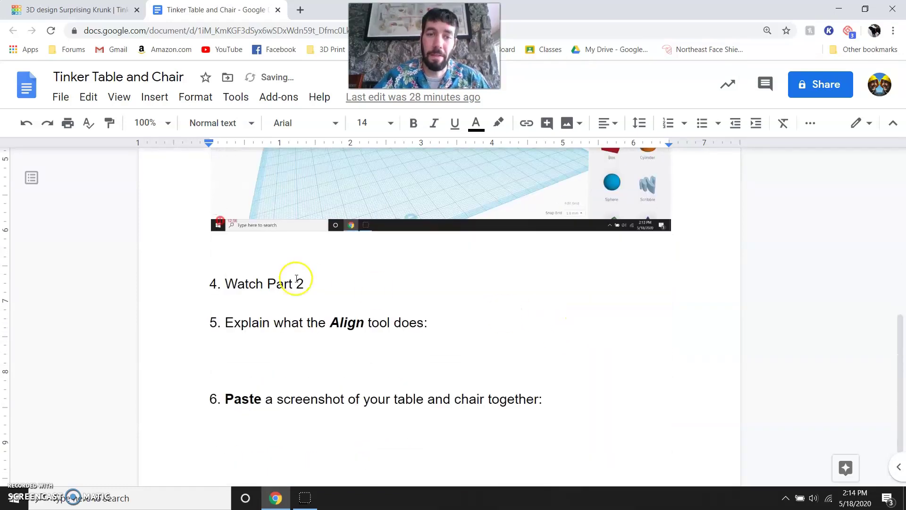
pyautogui.click(316, 289)
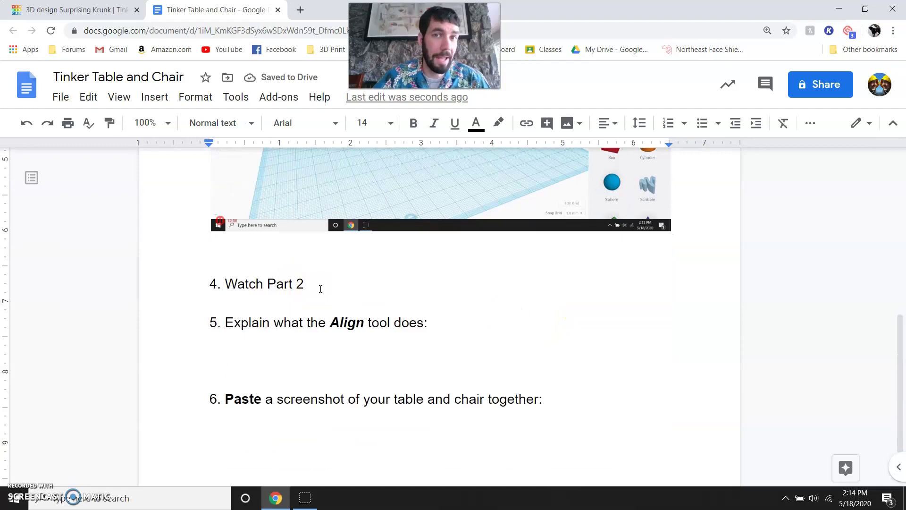
pyautogui.click(313, 288)
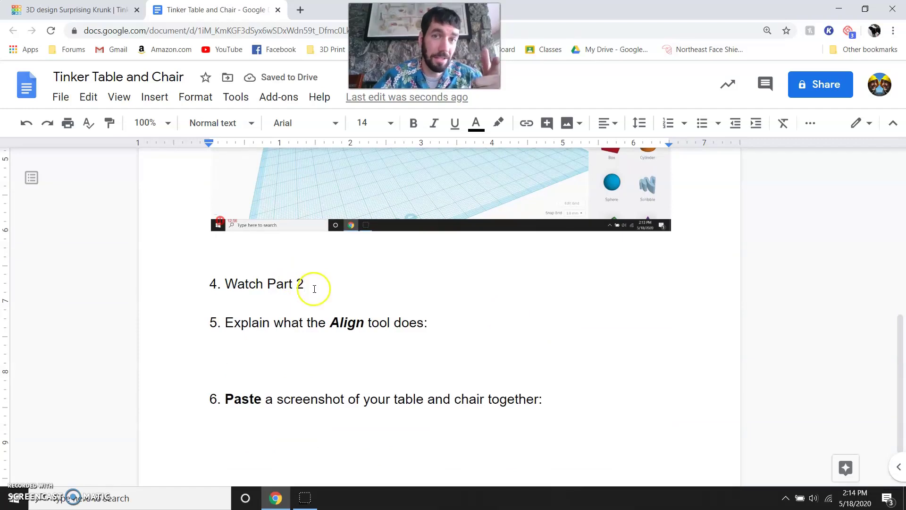